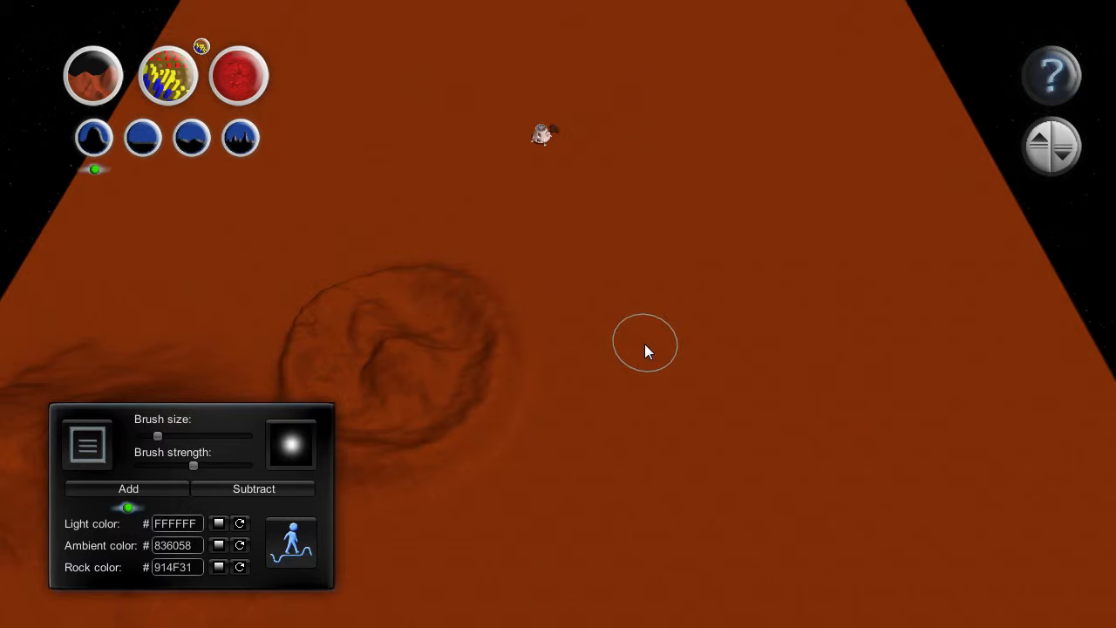
Turn on the walkable-terrain overlay to show which areas around the hill and the large crater can be traversed
key(d)
key(s)
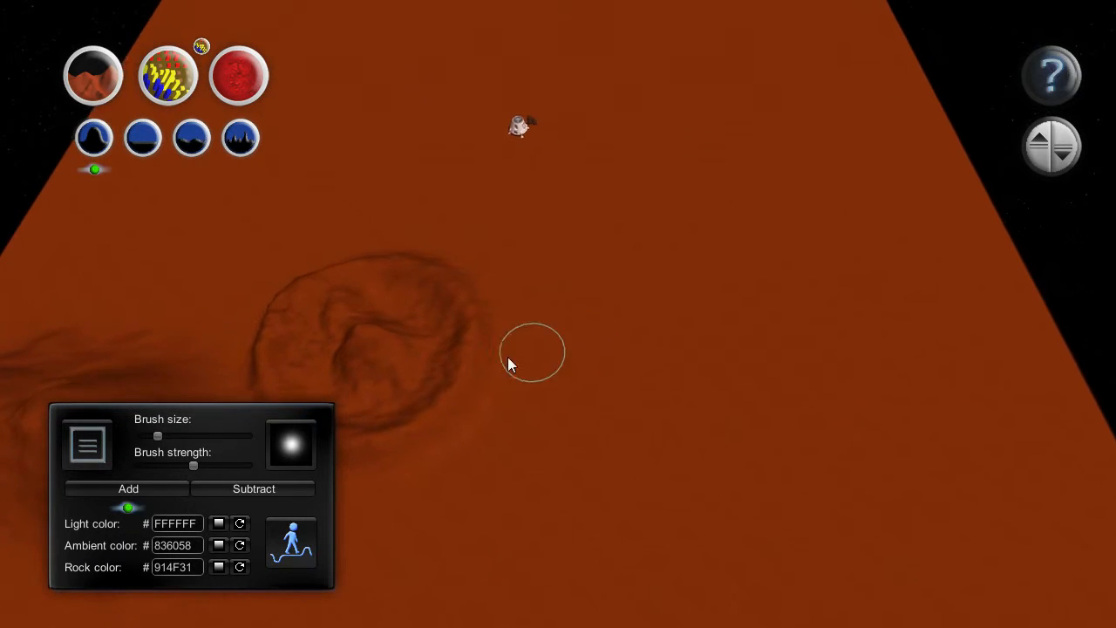
key(a)
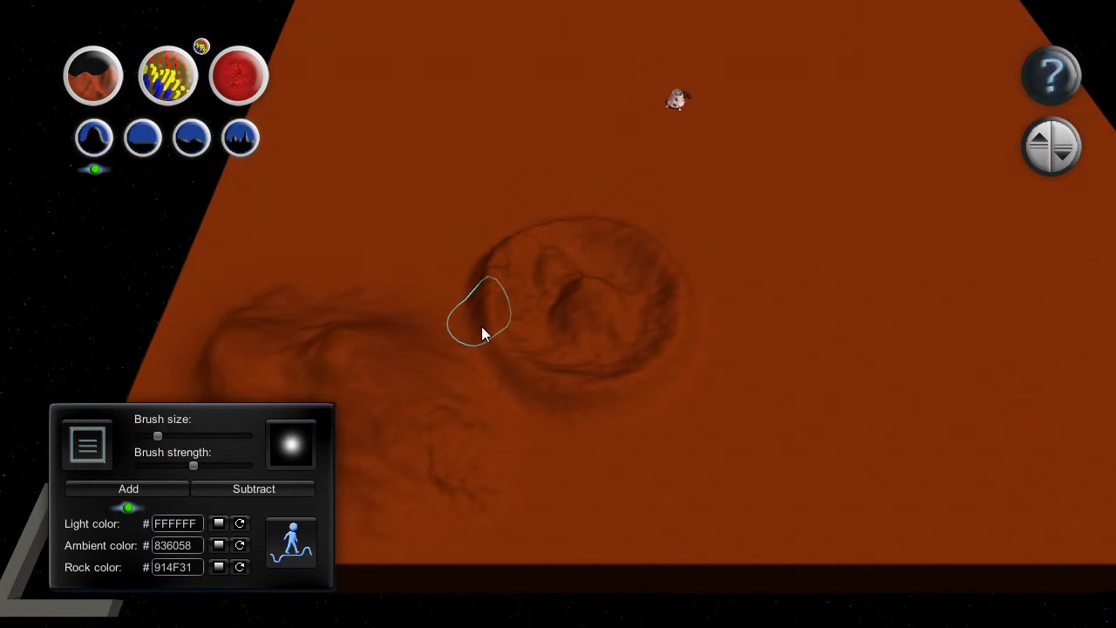
key(a)
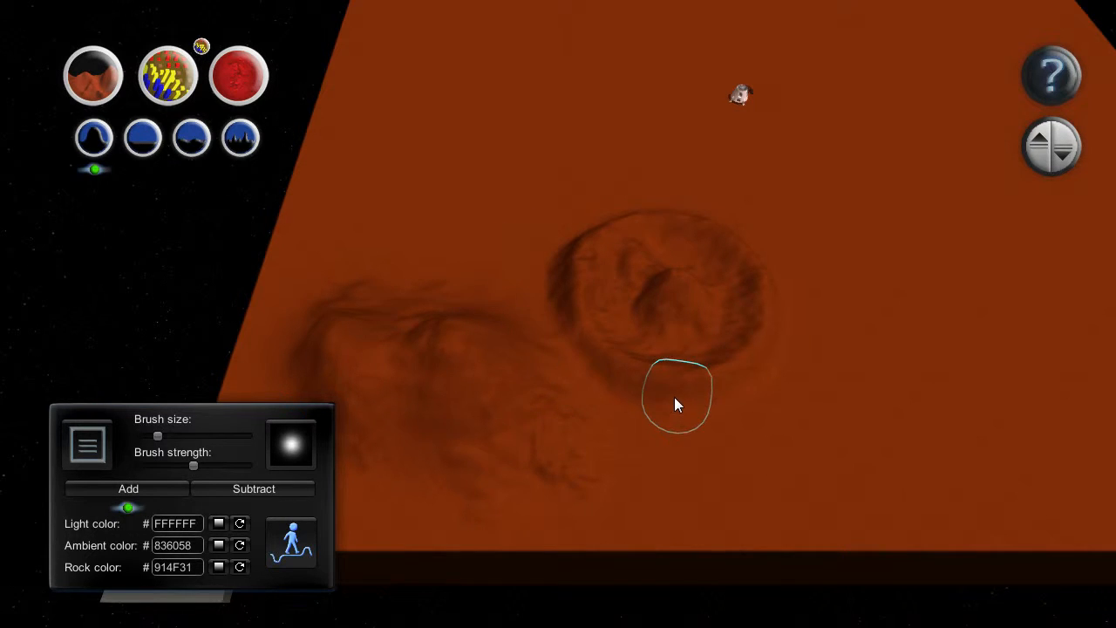
scroll(621, 206, up, 2)
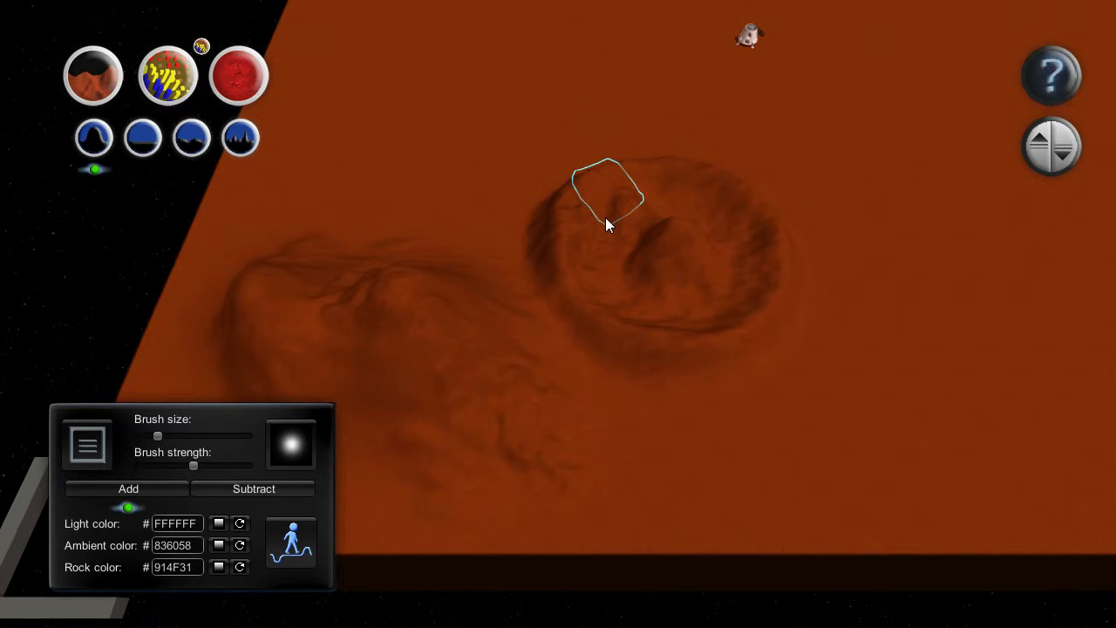
click(291, 550)
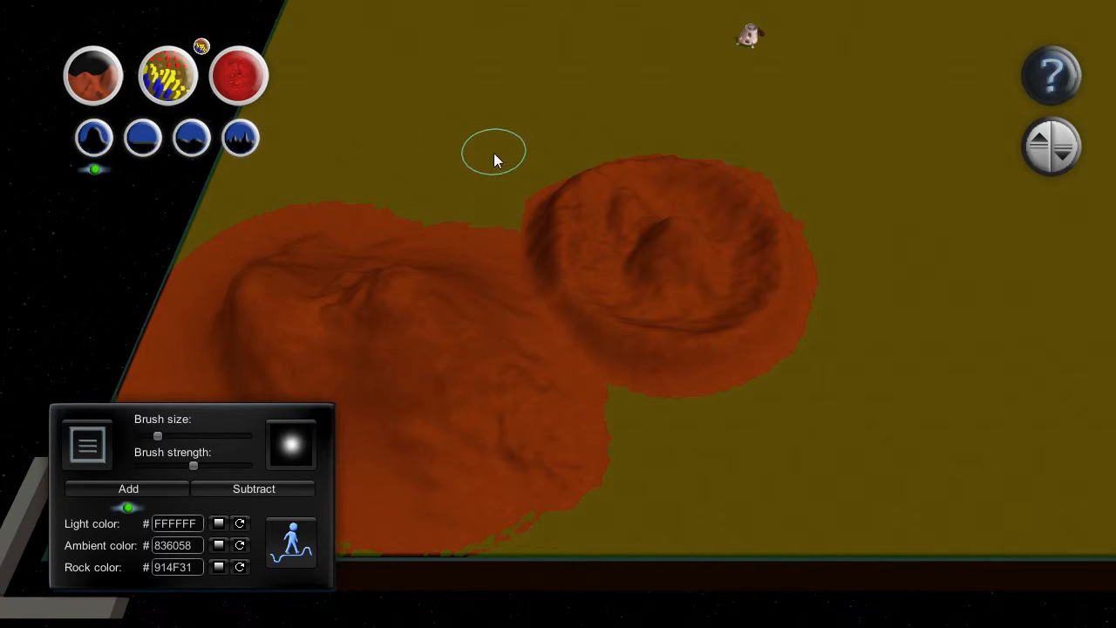
key(w)
key(a)
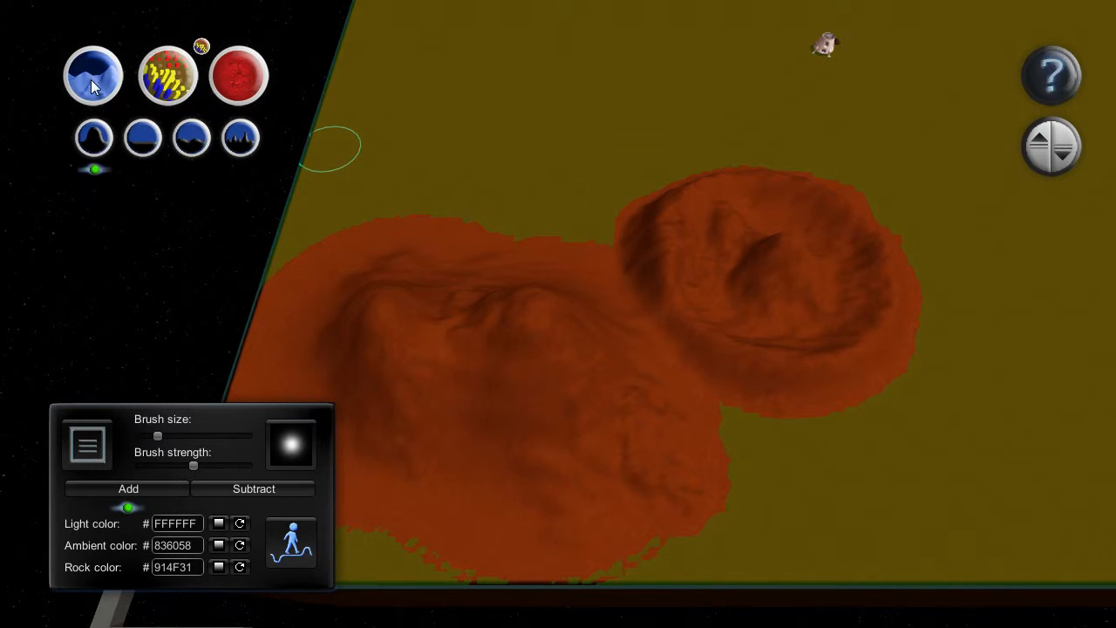
Use the flatten tool at height 0 with a smaller brush to clear a path between the hill and the crater
click(142, 140)
click(287, 455)
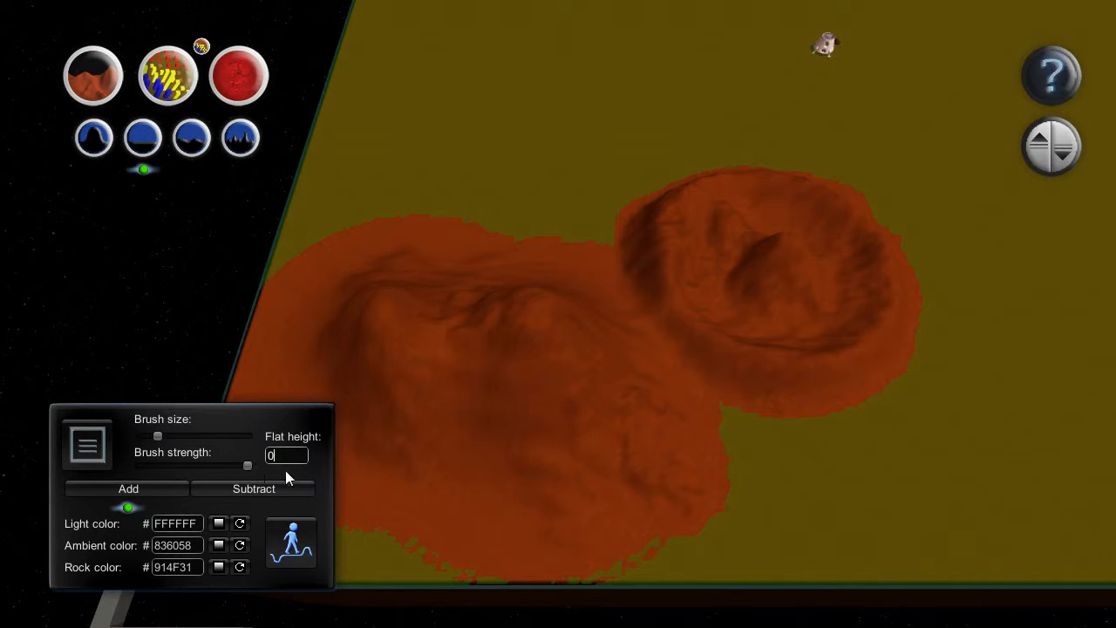
scroll(715, 472, up, 4)
scroll(784, 414, down, 3)
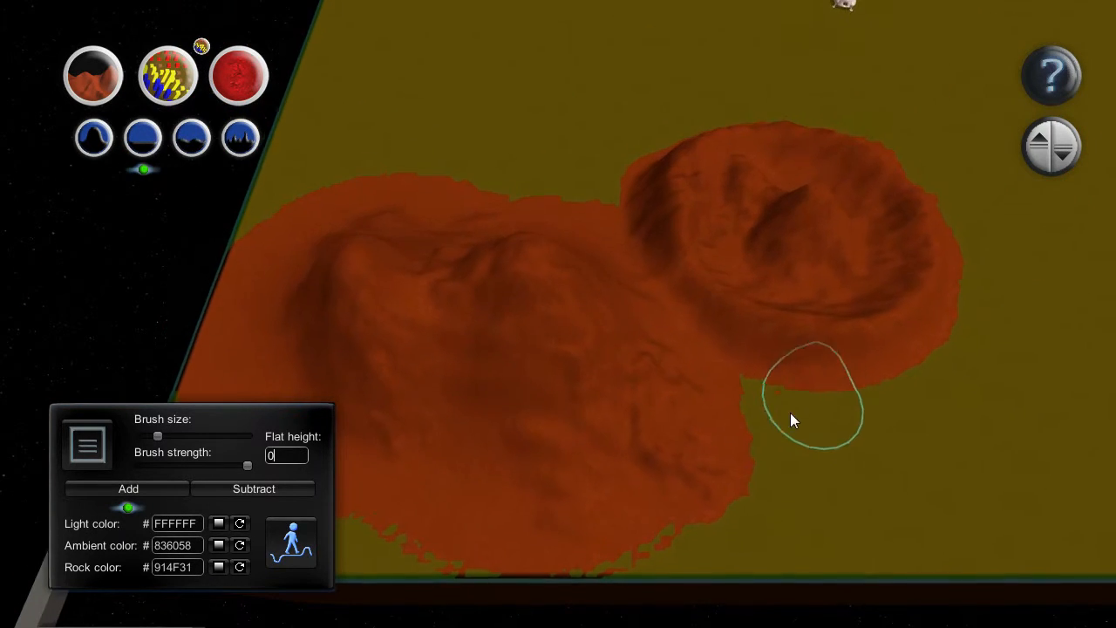
ctrl+scroll(785, 435, up, 1)
ctrl+scroll(785, 435, down, 2)
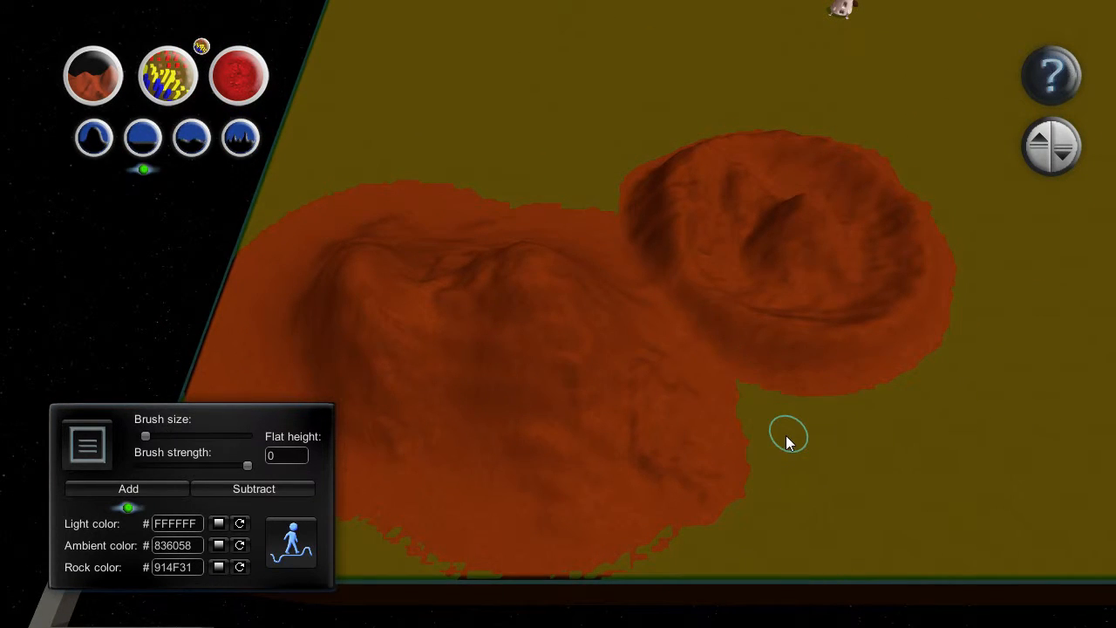
ctrl+scroll(729, 378, up, 1)
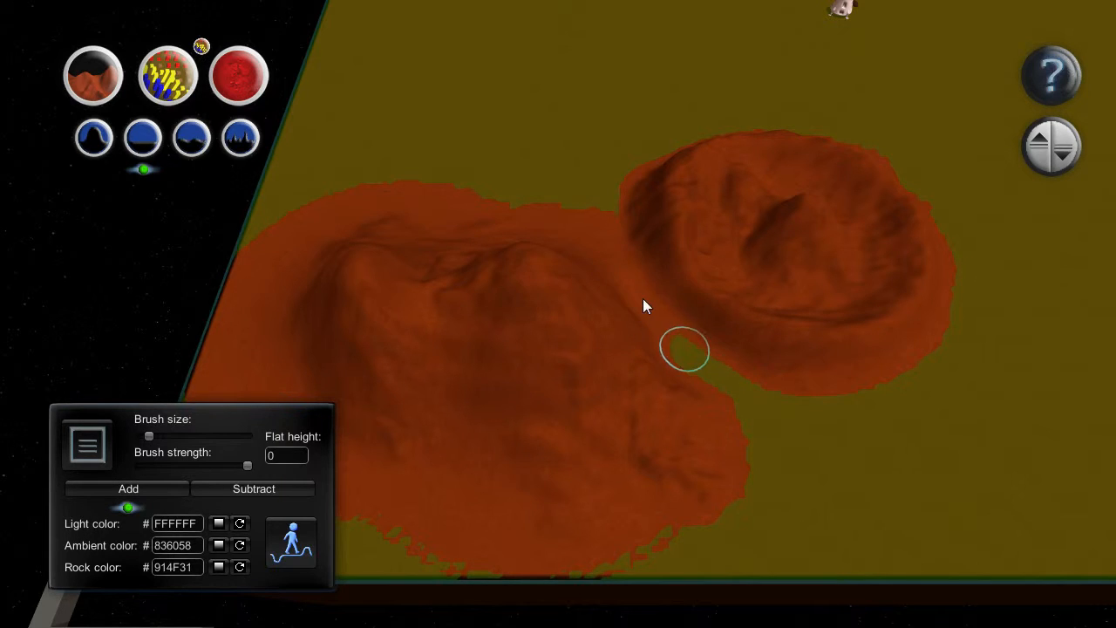
mouse_move(643, 305)
mouse_down()
mouse_move(662, 331)
mouse_move(598, 209)
mouse_move(655, 322)
mouse_move(765, 433)
mouse_move(705, 519)
mouse_move(538, 534)
mouse_move(468, 516)
mouse_move(601, 522)
mouse_move(428, 488)
mouse_move(427, 470)
mouse_up()
scroll(765, 427, up, 3)
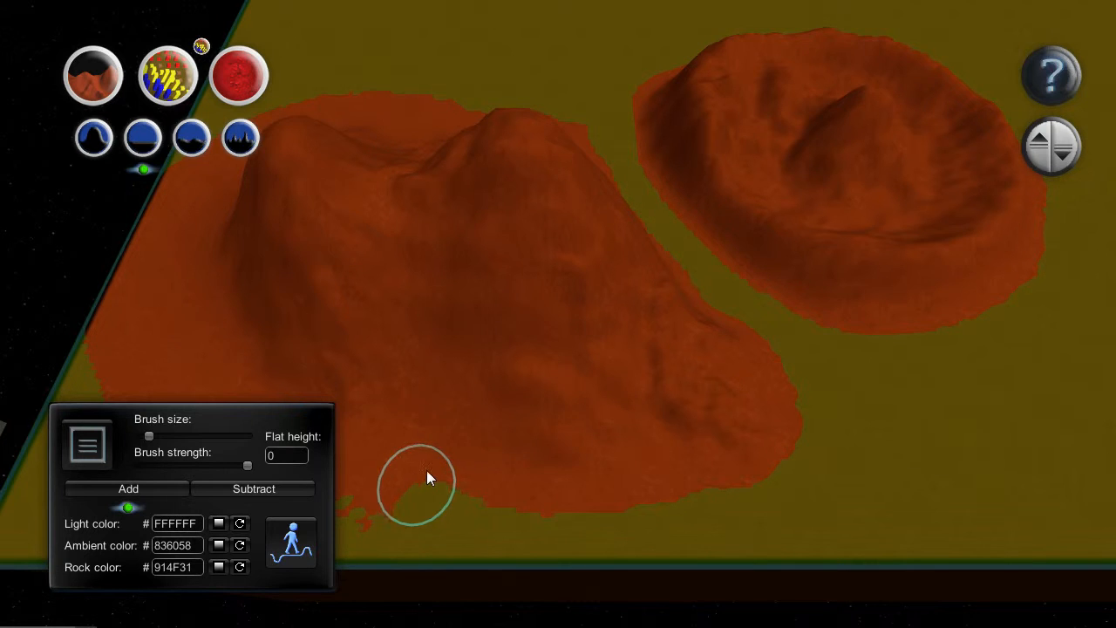
Flatten the uneven foot of the hill along the near map edge, working from its outer corner to its tip
key(s)
key(a)
key(a)
mouse_move(583, 394)
mouse_down()
mouse_move(680, 398)
mouse_move(506, 404)
mouse_move(441, 378)
mouse_move(358, 273)
mouse_up()
scroll(368, 319, up, 5)
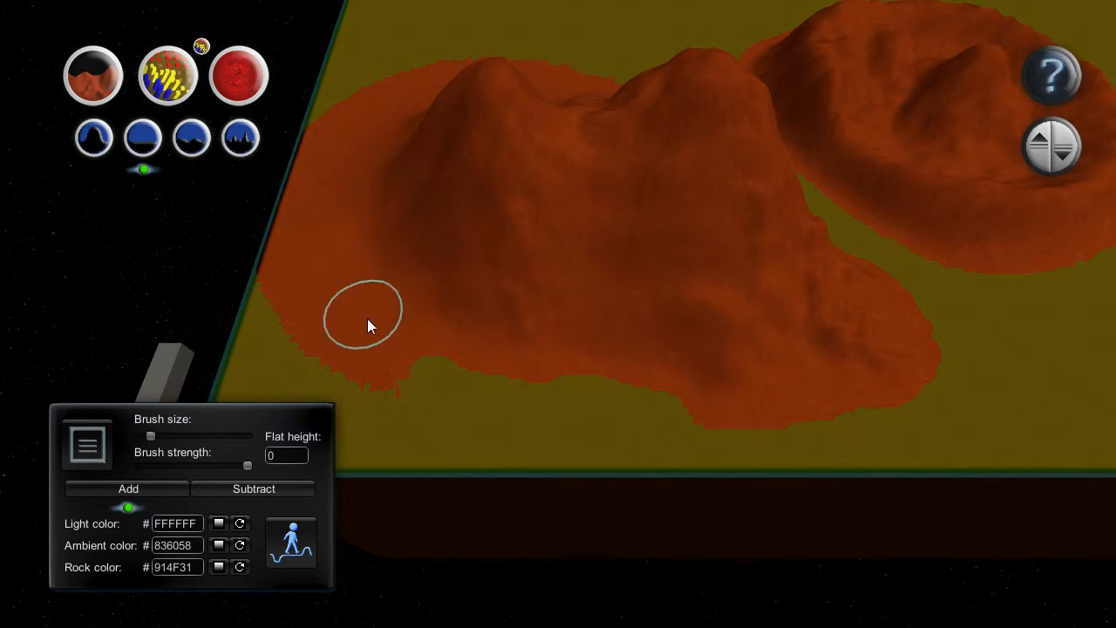
mouse_move(367, 320)
mouse_down()
mouse_move(356, 341)
mouse_move(312, 247)
mouse_move(324, 291)
mouse_move(341, 282)
mouse_move(317, 174)
mouse_move(377, 331)
mouse_move(421, 374)
mouse_move(413, 364)
mouse_up()
scroll(413, 364, down, 3)
mouse_move(482, 361)
mouse_down()
mouse_move(800, 420)
mouse_move(861, 414)
mouse_move(936, 358)
mouse_up()
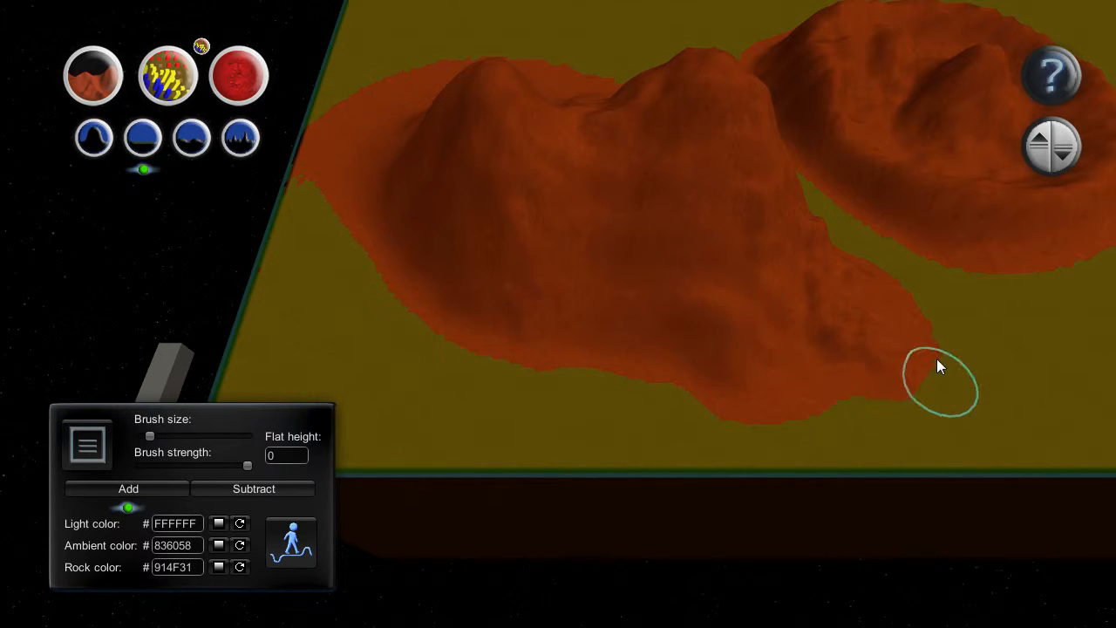
Widen the flattened passage between hill and crater and trim the hill's back corner
middle_drag(939, 258, 525, 273)
mouse_move(648, 320)
mouse_down()
mouse_move(756, 280)
mouse_move(793, 225)
mouse_move(807, 145)
mouse_move(816, 206)
mouse_move(812, 150)
mouse_up()
mouse_move(525, 327)
mouse_down()
mouse_move(474, 274)
mouse_move(511, 386)
mouse_move(507, 331)
mouse_move(543, 302)
mouse_up()
scroll(532, 295, down, 1)
key(a)
key(w)
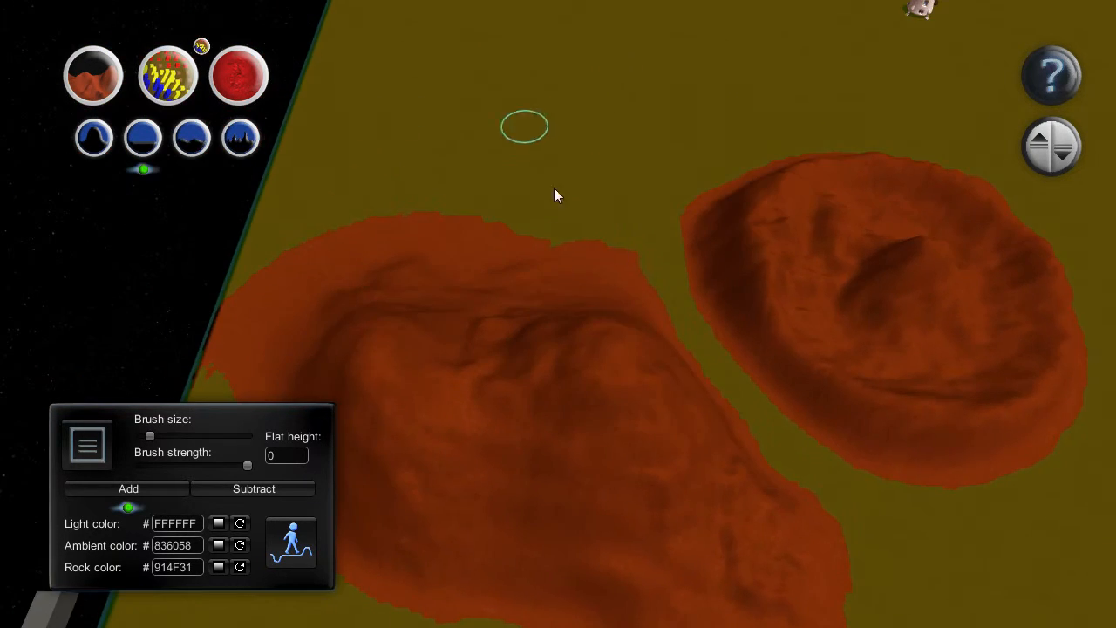
key(d)
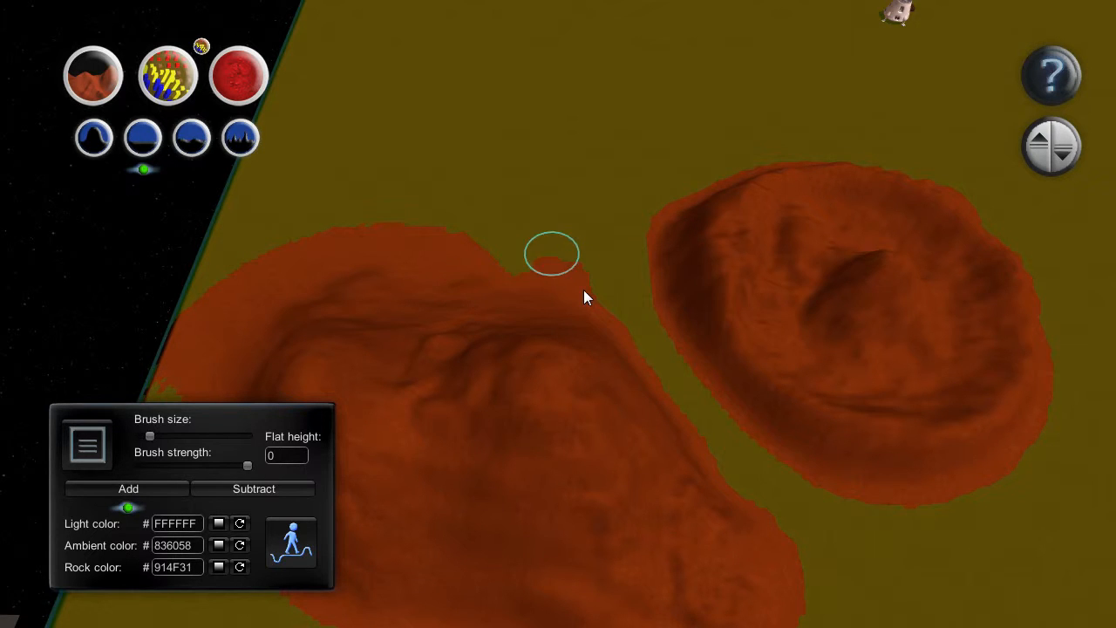
scroll(644, 291, down, 3)
Switch to the raise/lower terrain tool, review its available brush shapes, and turn off the walkable-terrain overlay
key(d)
key(d)
key(s)
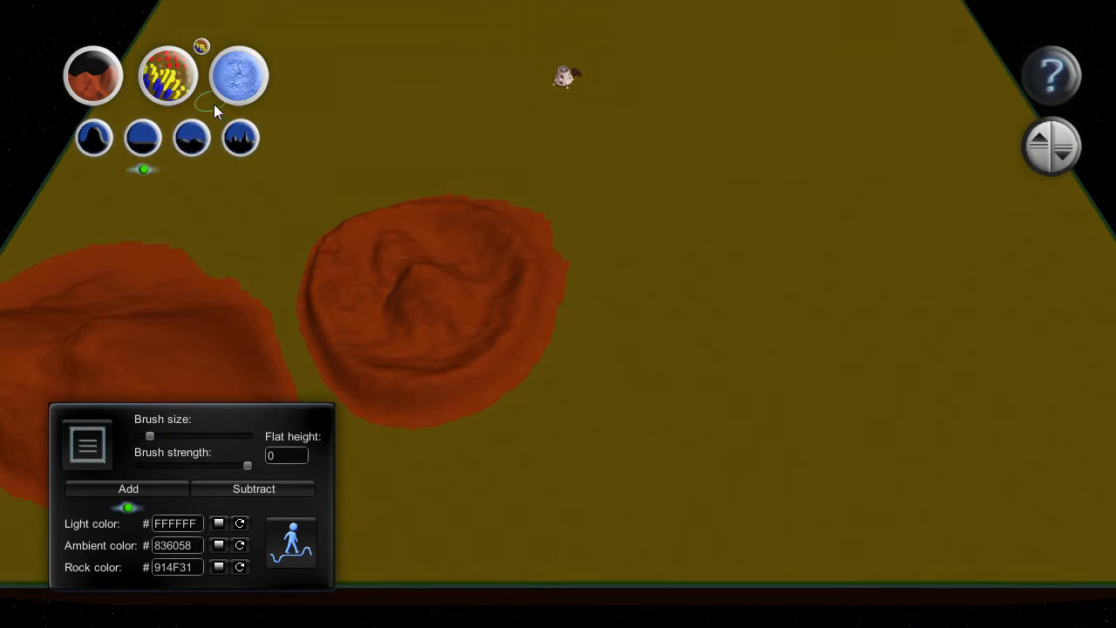
key(a)
key(w)
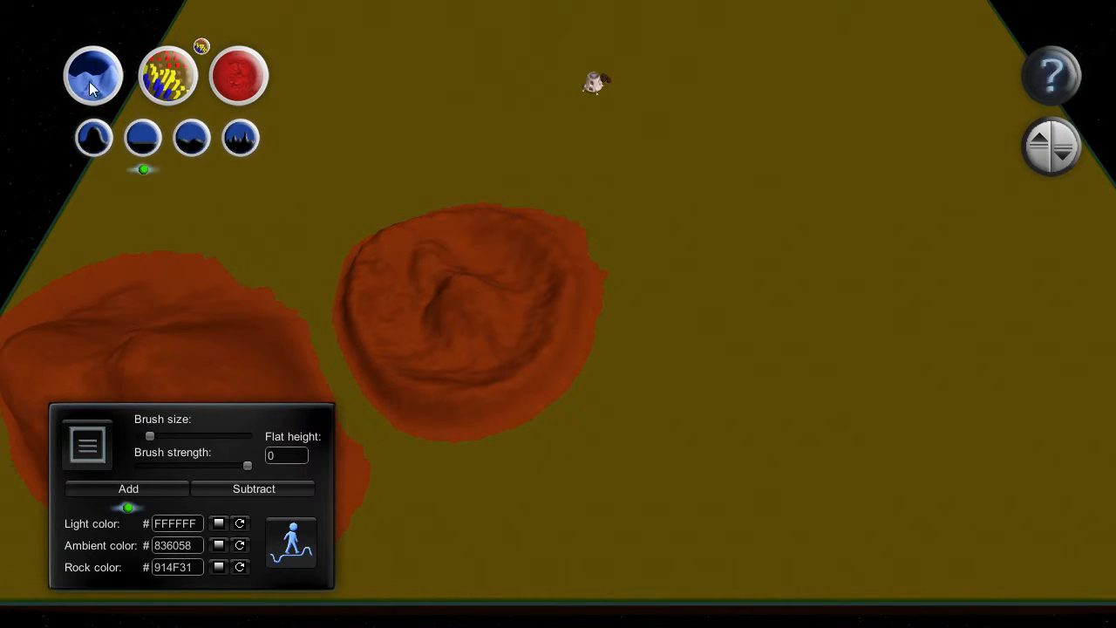
click(95, 139)
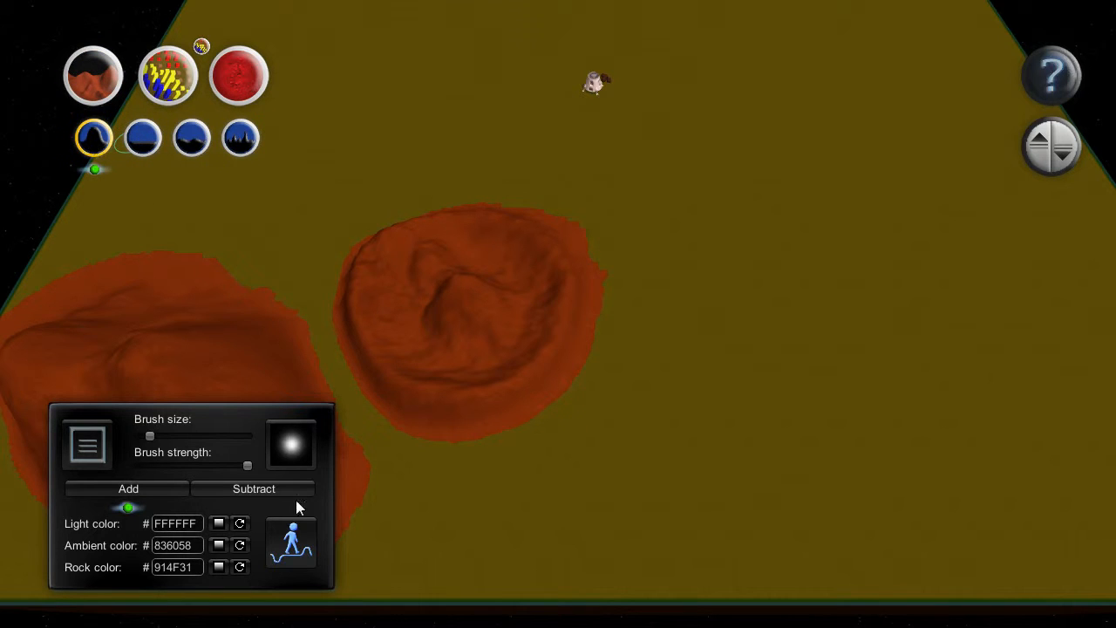
click(291, 444)
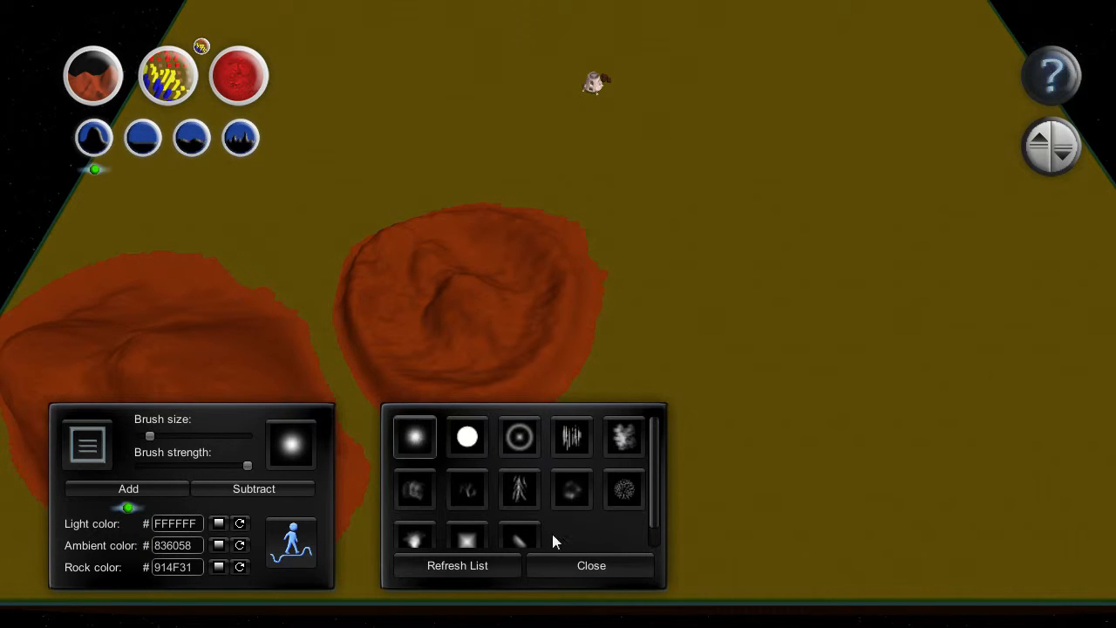
click(591, 564)
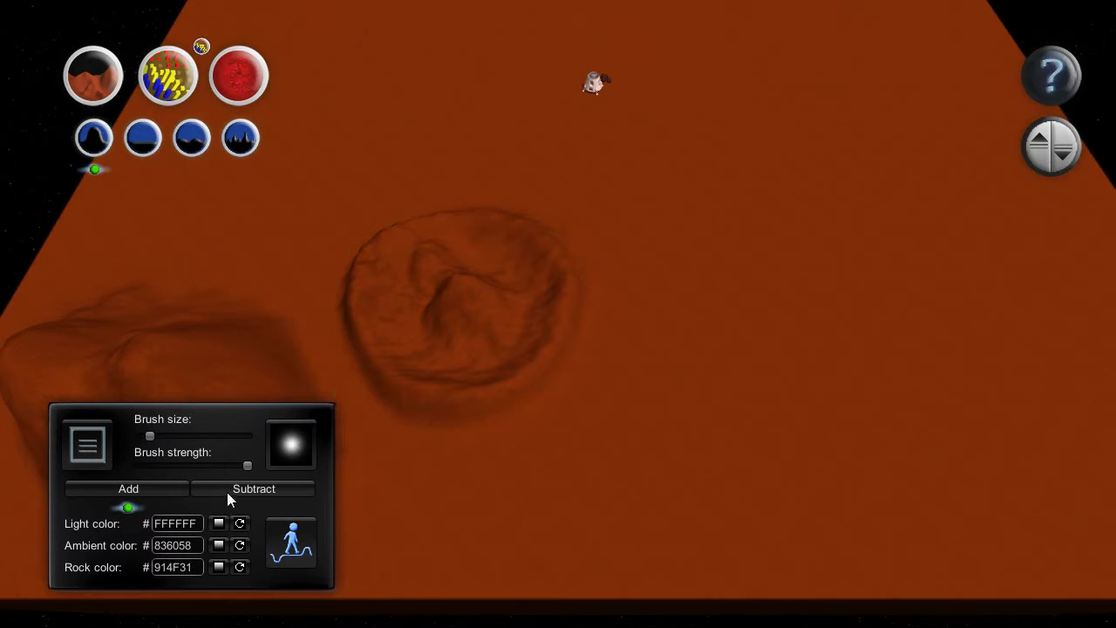
Raise two adjacent mounds beside the large crater with a larger soft brush, and carve a trench in front of them using Subtract
scroll(653, 414, up, 2)
click(648, 409)
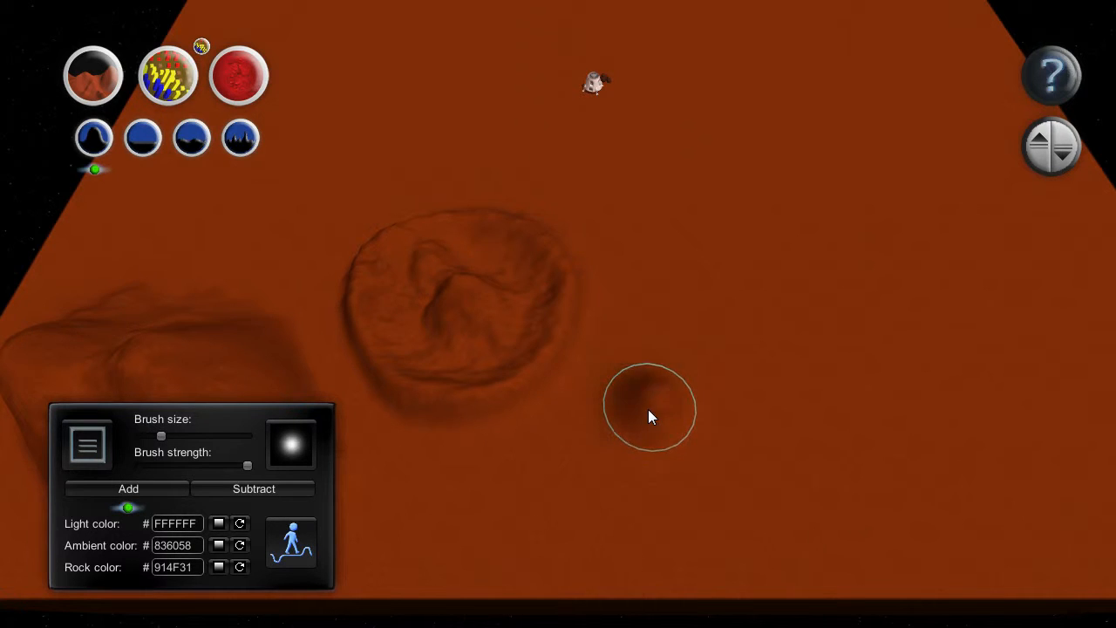
click(728, 406)
click(251, 491)
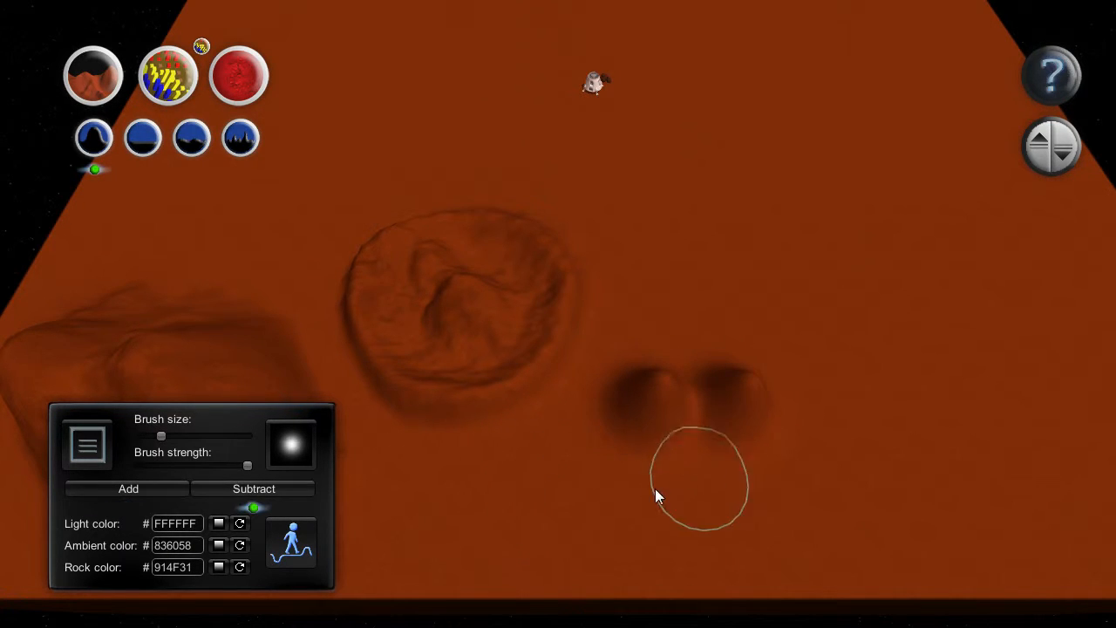
mouse_move(655, 488)
mouse_down()
mouse_move(758, 495)
mouse_move(666, 510)
mouse_move(766, 503)
mouse_up()
Enlarge the brush, lower the ground behind the two mounds, and raise a long diagonal ridge leading away from them using Add
key(d)
key(w)
key(q)
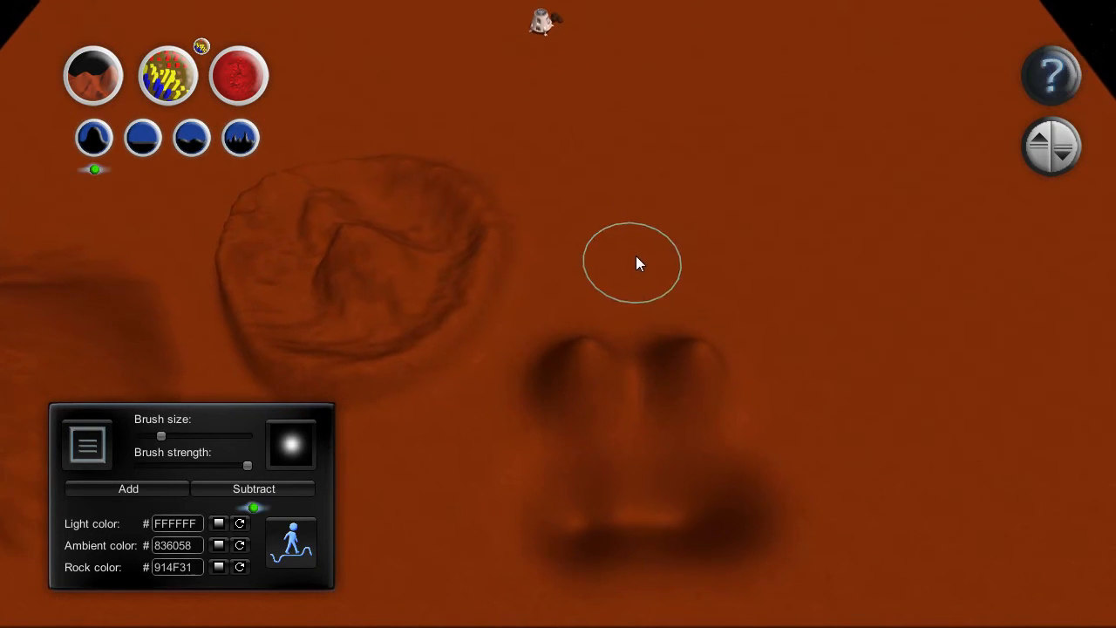
scroll(637, 254, up, 4)
drag(620, 275, 643, 281)
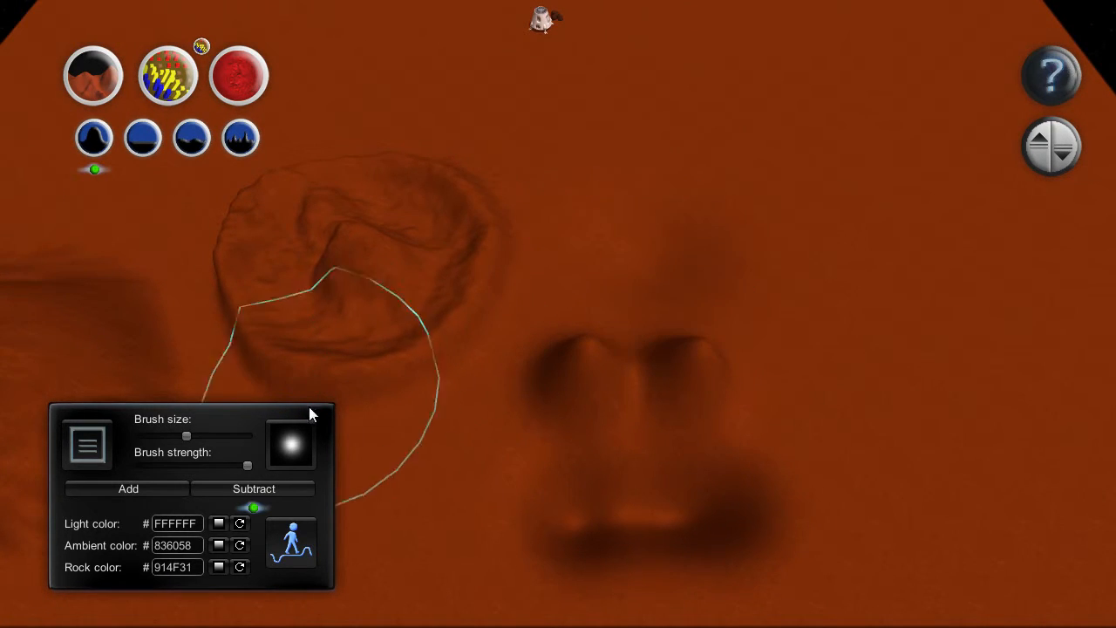
click(163, 489)
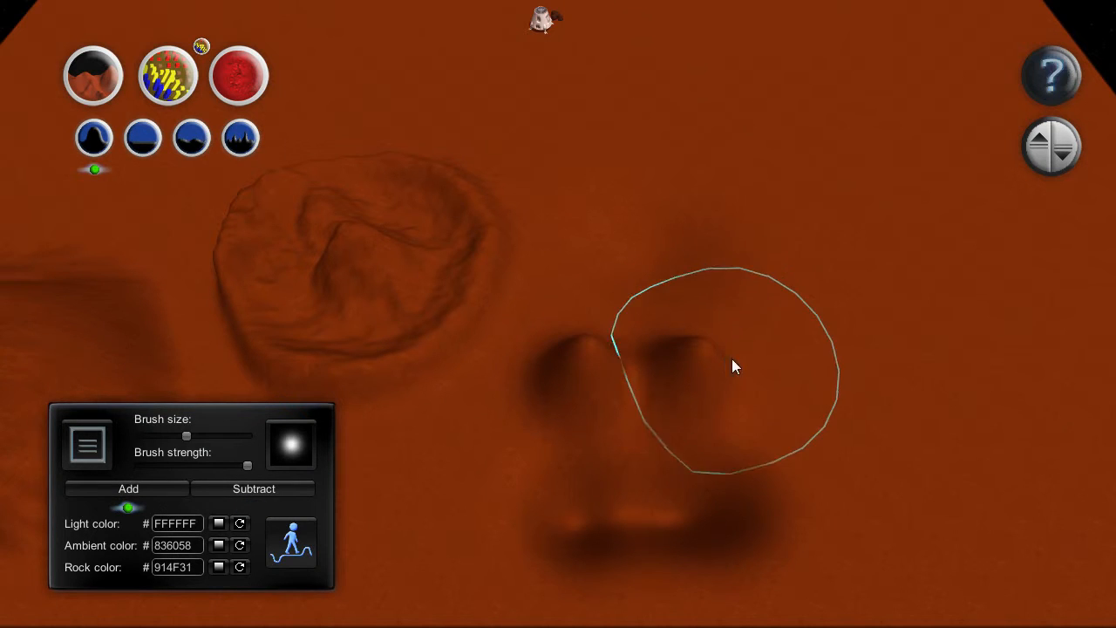
mouse_move(732, 358)
mouse_down()
mouse_move(854, 297)
mouse_move(910, 245)
mouse_move(893, 169)
mouse_move(902, 262)
mouse_up()
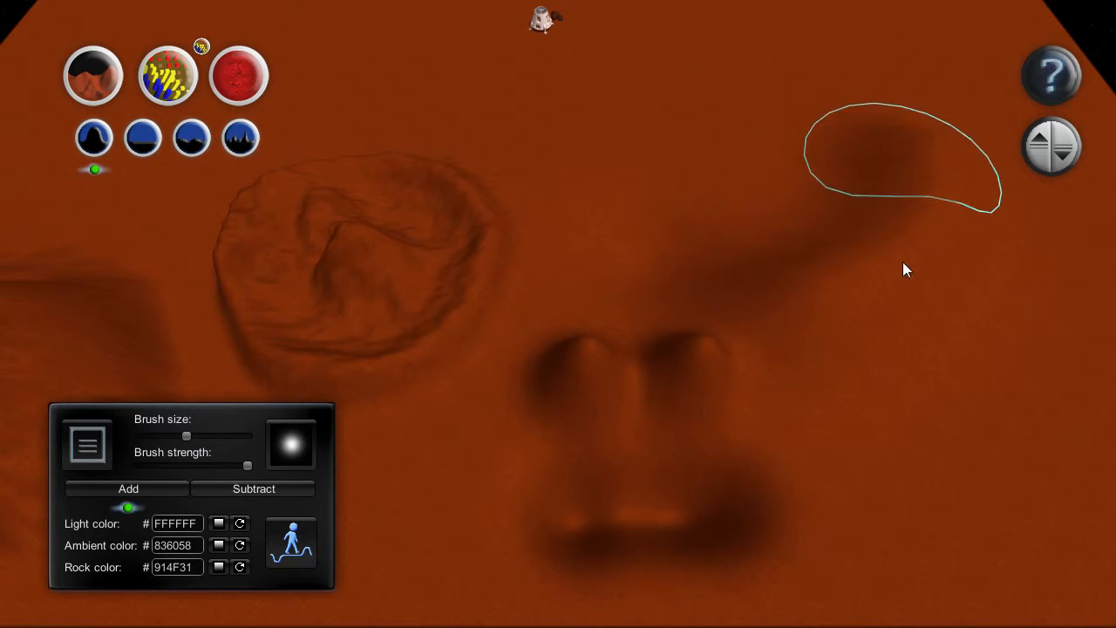
Roughen the diagonal ridge and its slope with the cloudy noise brush at a smaller size and about half strength
click(294, 447)
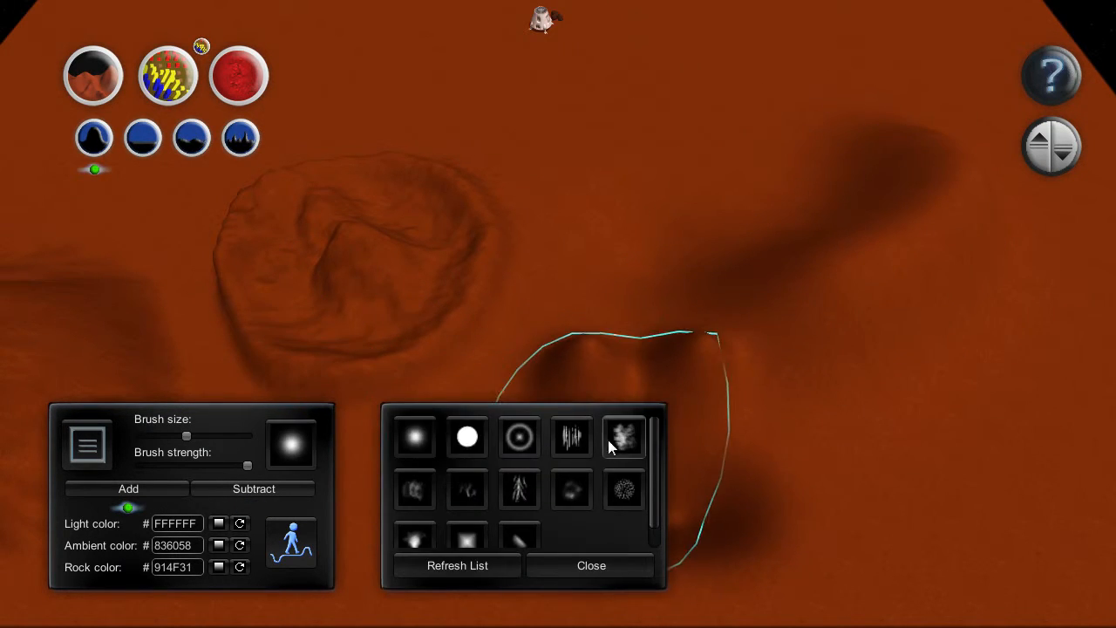
click(609, 439)
click(607, 558)
drag(191, 466, 186, 465)
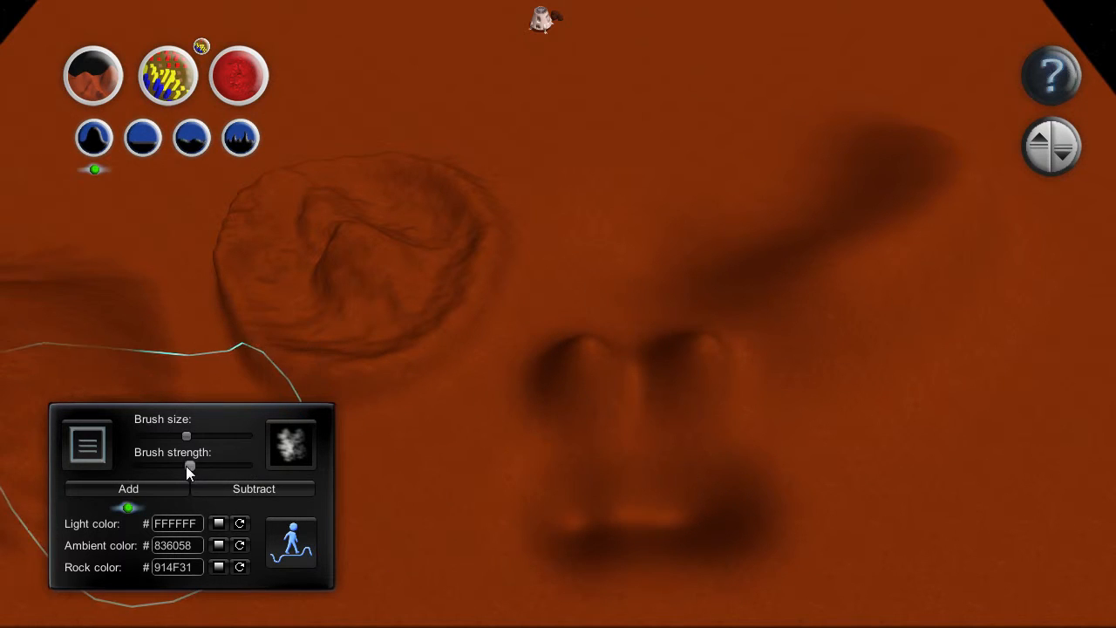
scroll(854, 274, down, 2)
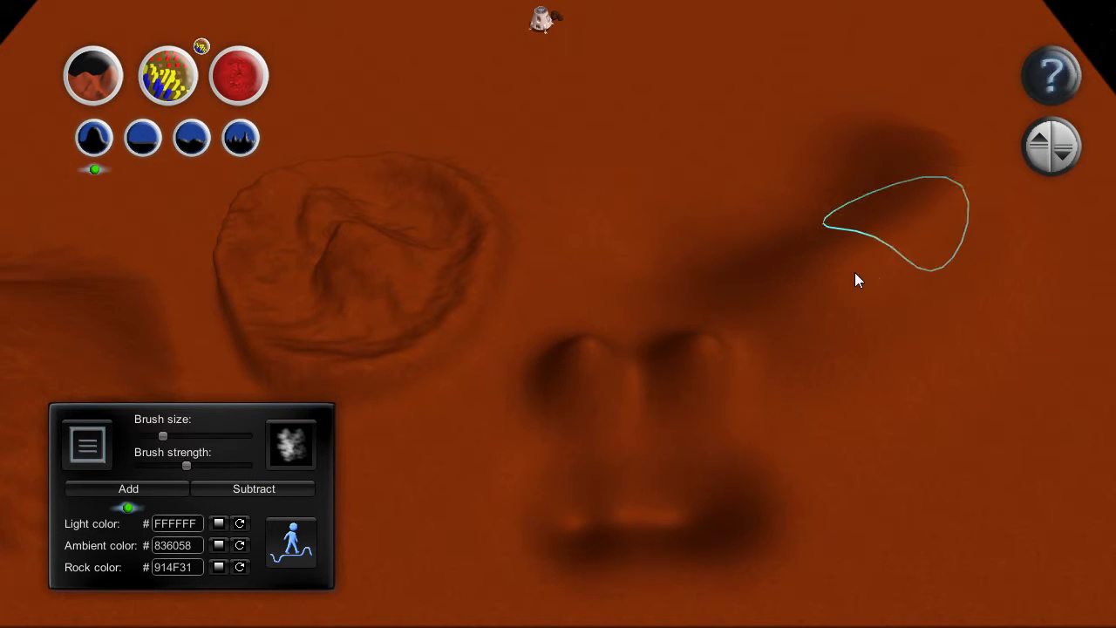
mouse_move(853, 286)
mouse_down()
mouse_move(791, 317)
mouse_move(821, 320)
mouse_move(848, 363)
mouse_up()
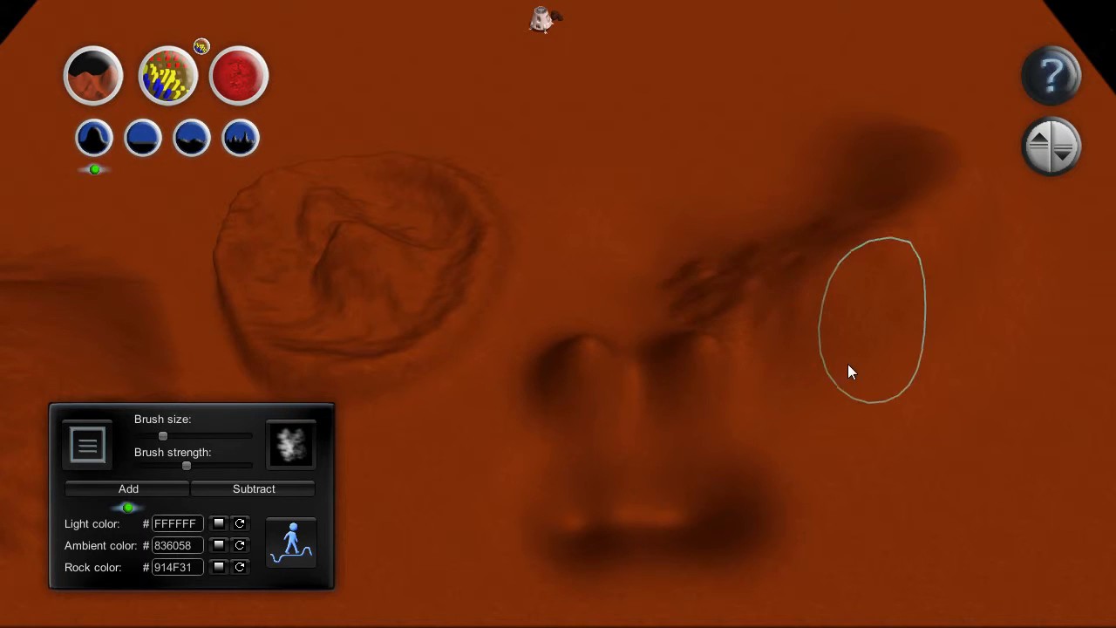
middle_drag(876, 256, 611, 328)
mouse_move(736, 272)
mouse_down()
mouse_move(794, 265)
mouse_move(645, 208)
mouse_move(634, 221)
mouse_move(742, 285)
mouse_move(792, 409)
mouse_up()
Stamp two small craters between the large crater and the ridge with the concentric-ring brush
click(291, 445)
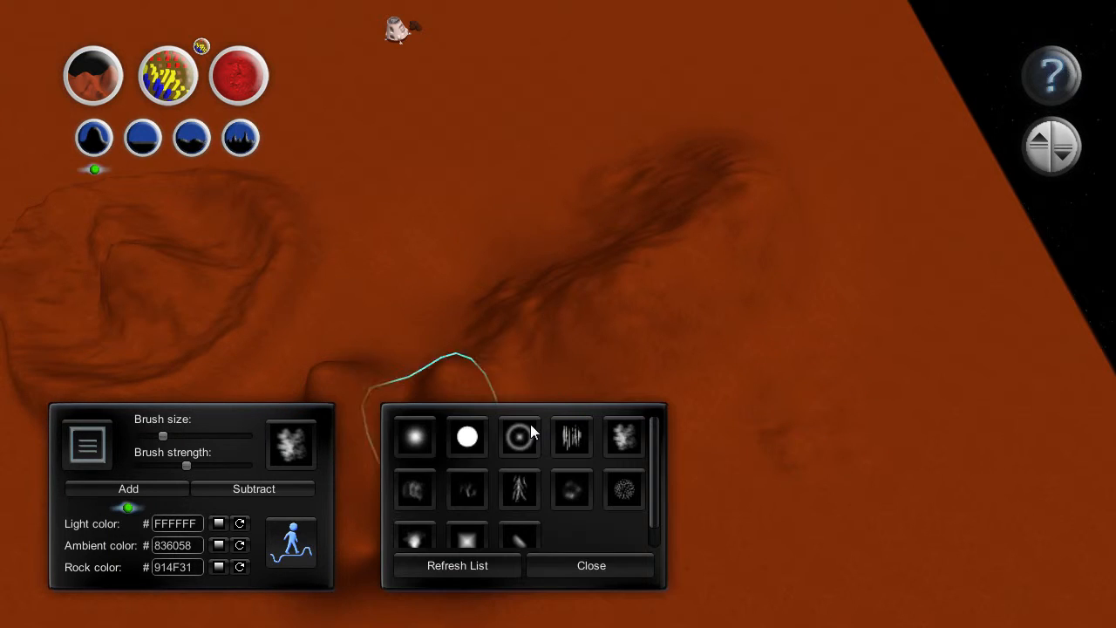
click(520, 433)
click(601, 567)
drag(463, 236, 456, 232)
click(373, 129)
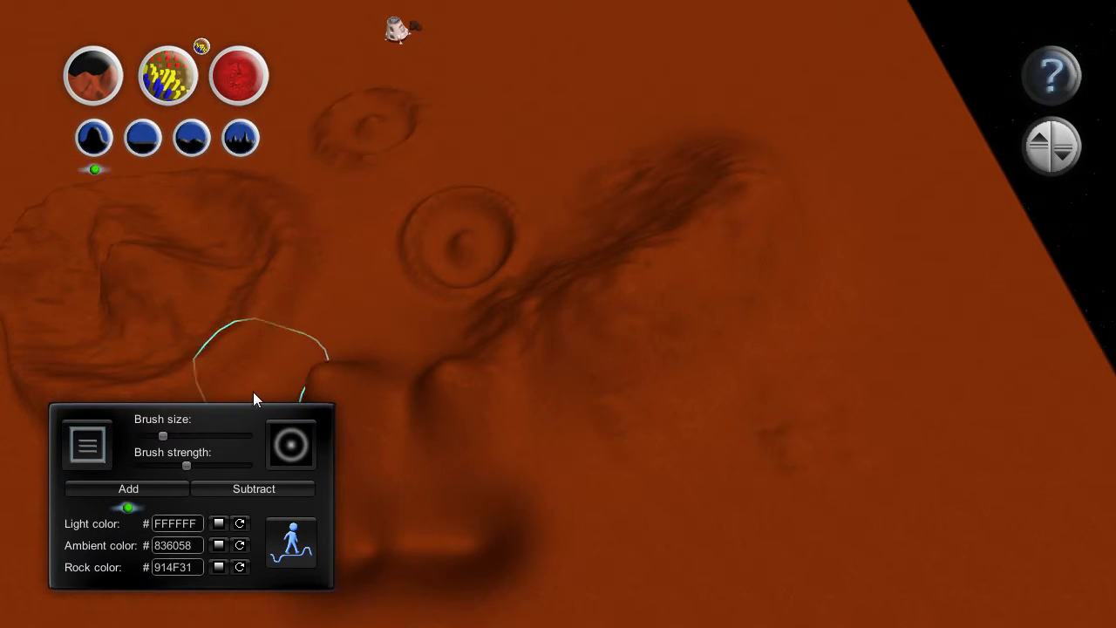
Roughen the small crater nearest the ridge with the cloudy noise brush at a reduced size
click(291, 445)
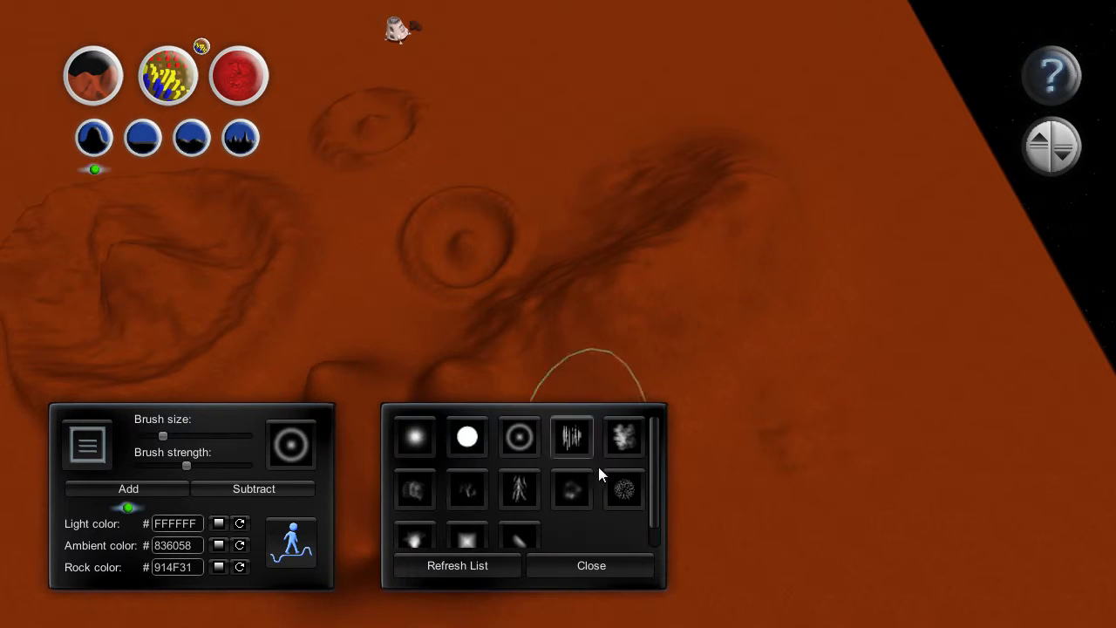
click(624, 436)
click(624, 563)
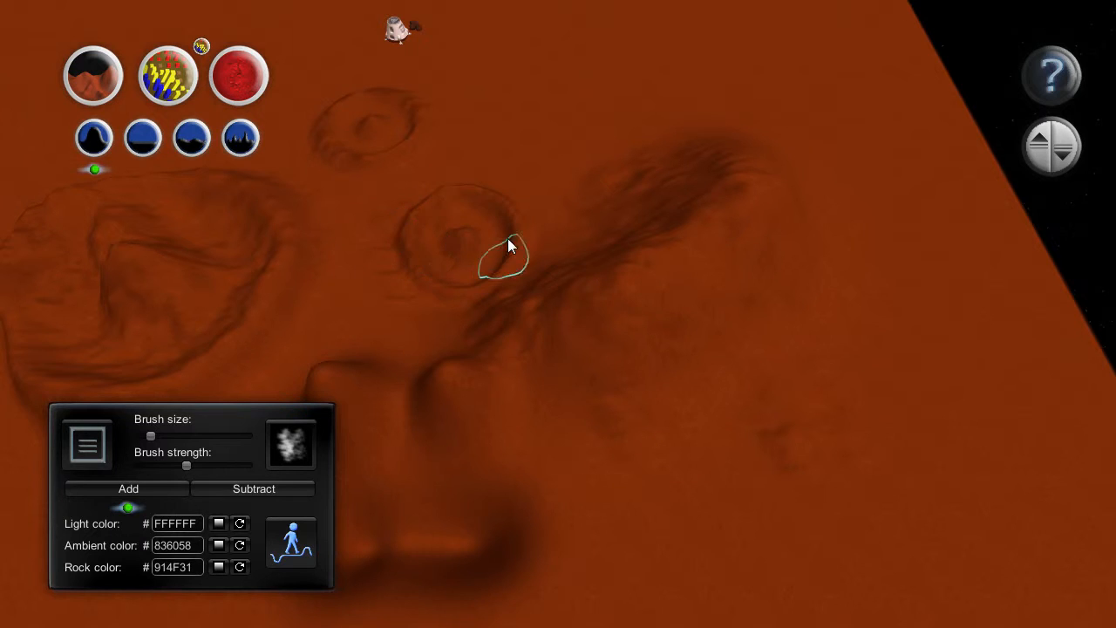
key(a)
key(w)
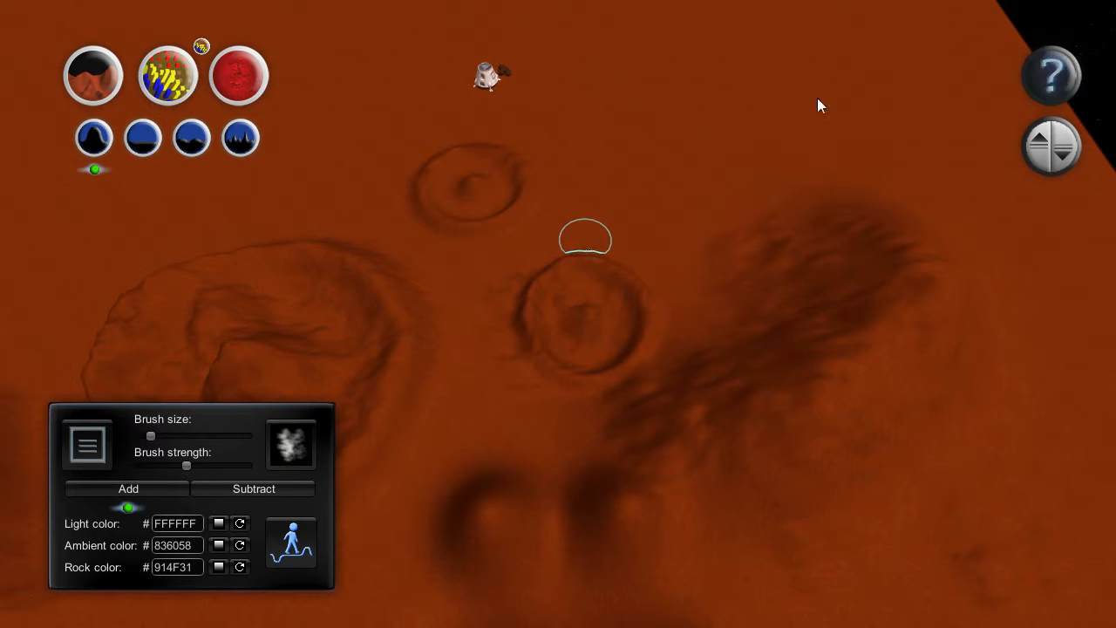
Read the Modifying terrain topic in the map editor help and close the help
click(1053, 77)
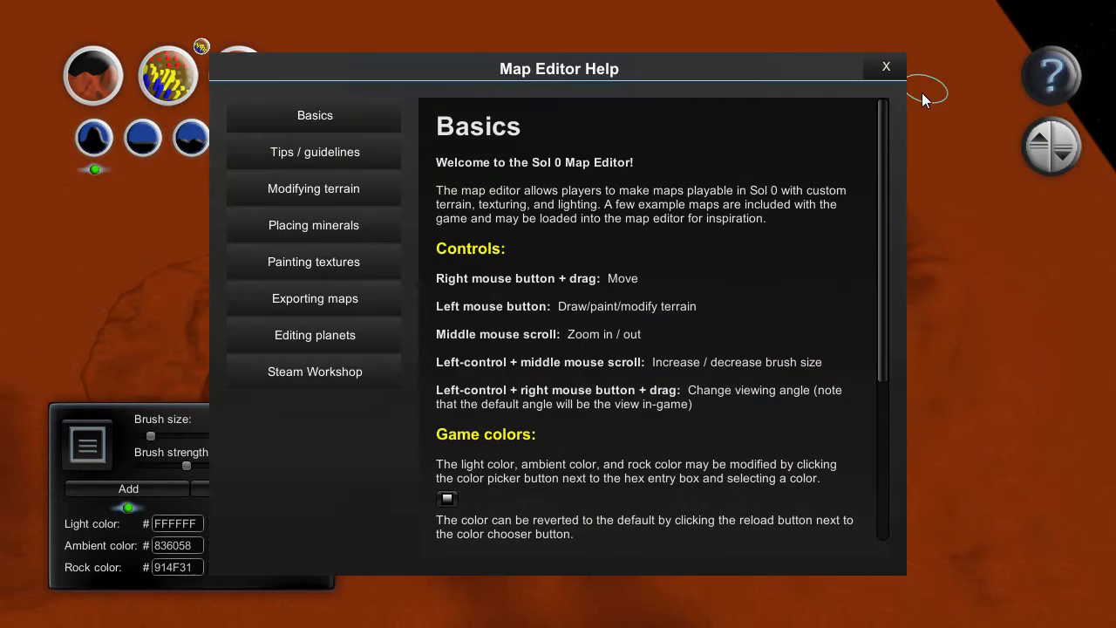
click(334, 187)
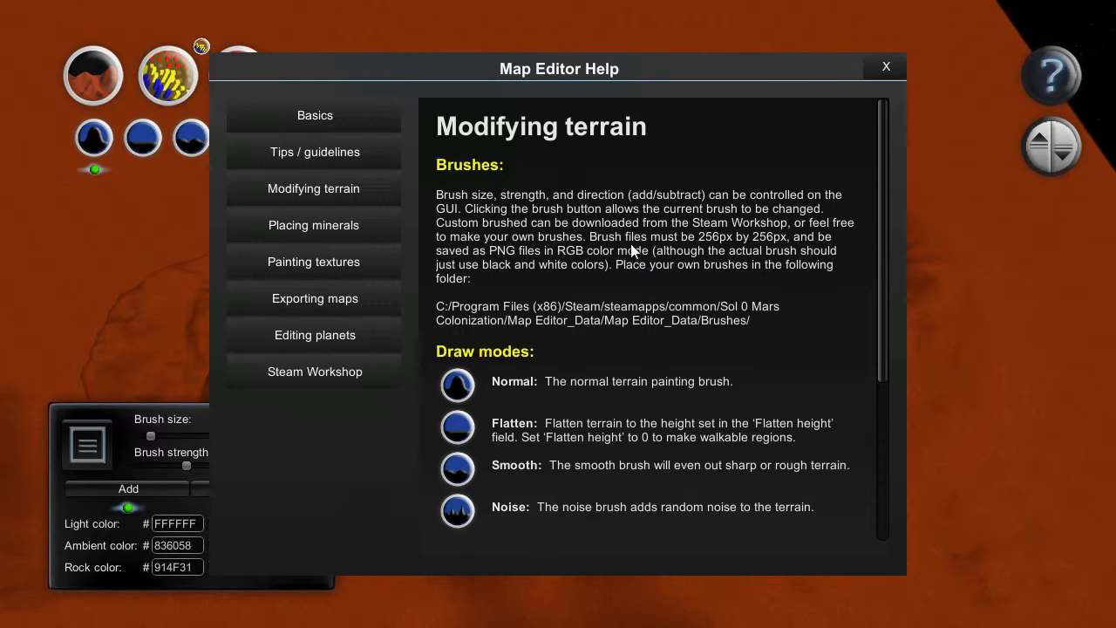
click(885, 68)
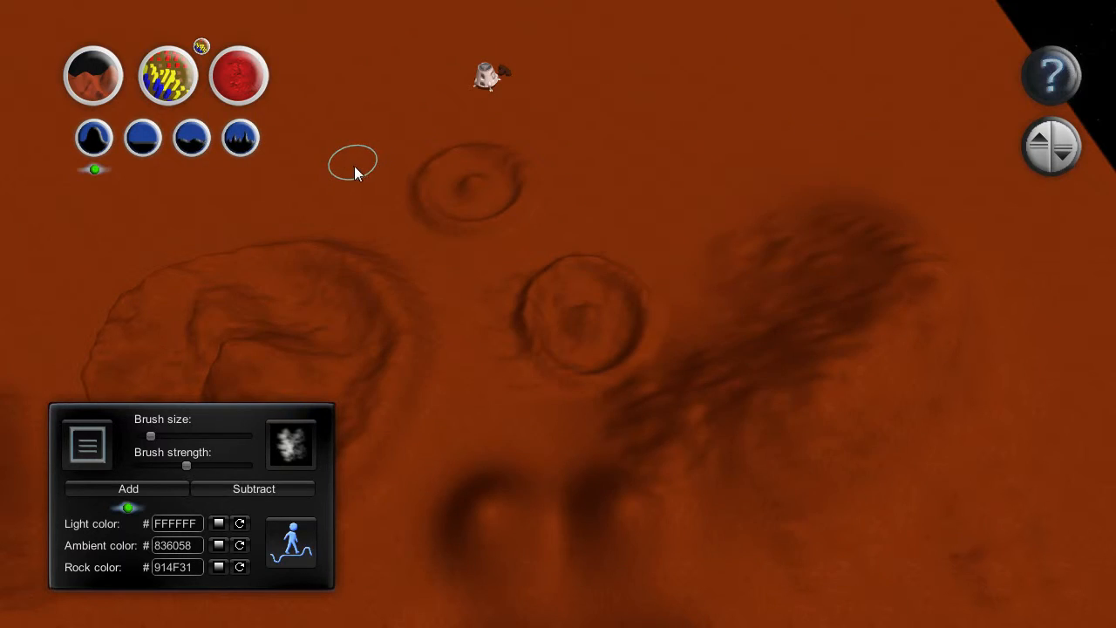
Paint the rough red rock texture over the diagonal ridge and the two mounds with a larger brush at full strength
click(236, 77)
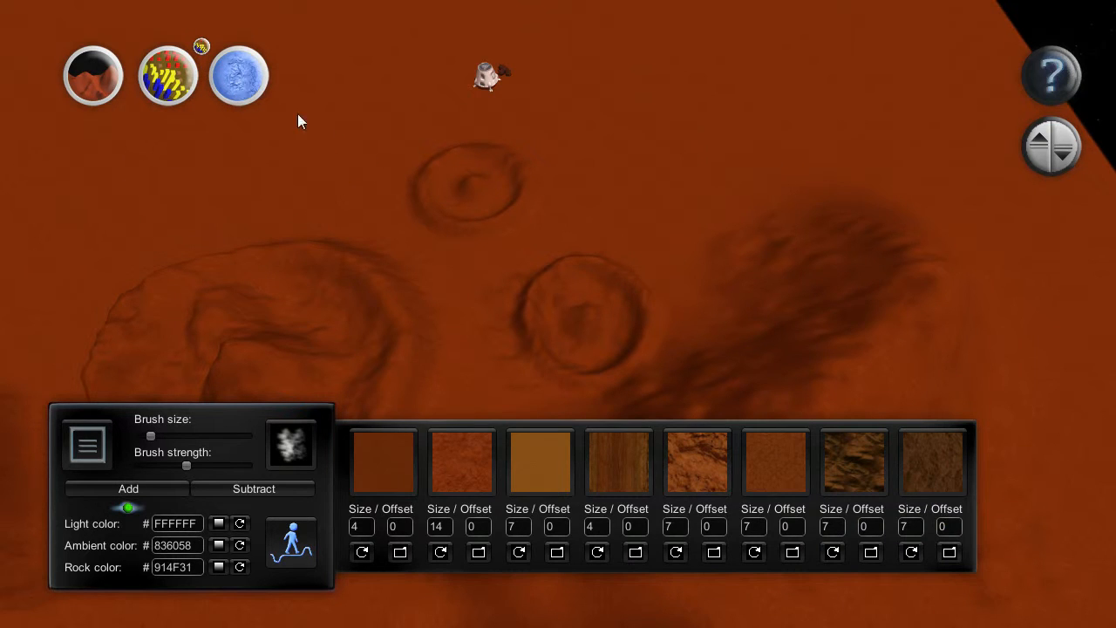
middle_drag(467, 182, 603, 232)
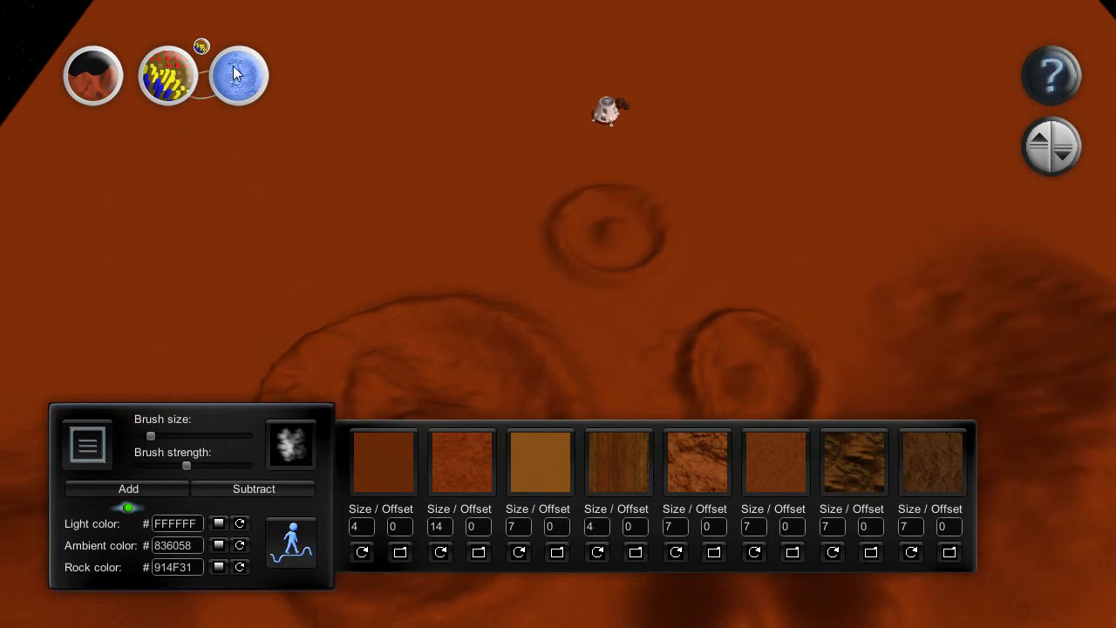
mouse_move(811, 606)
middle_down()
mouse_move(645, 542)
mouse_move(614, 501)
middle_up()
scroll(595, 312, up, 2)
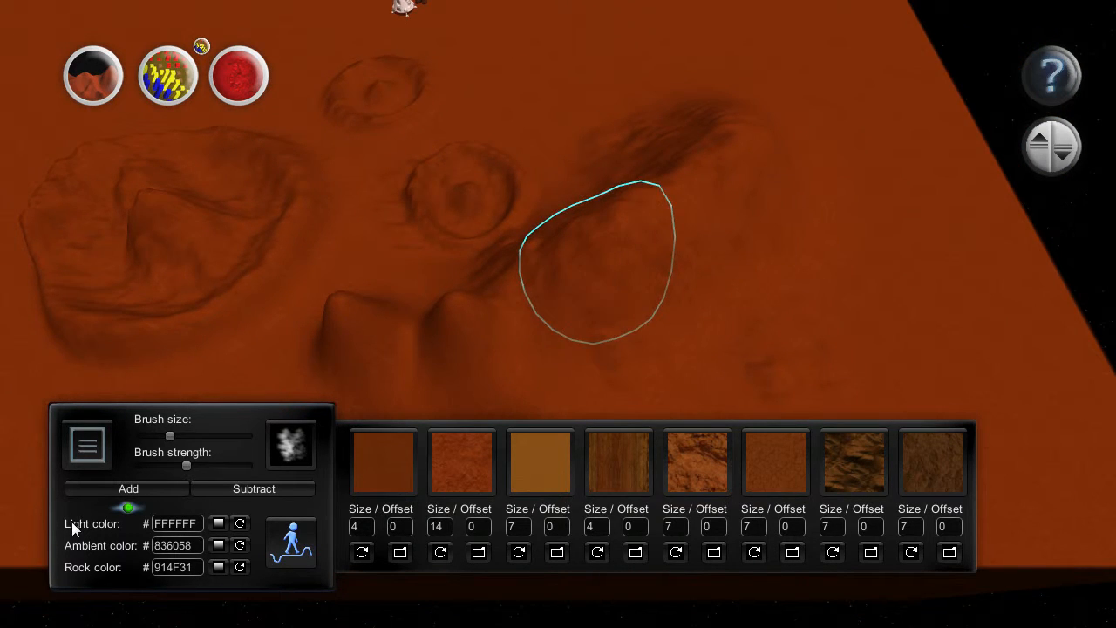
drag(186, 465, 292, 463)
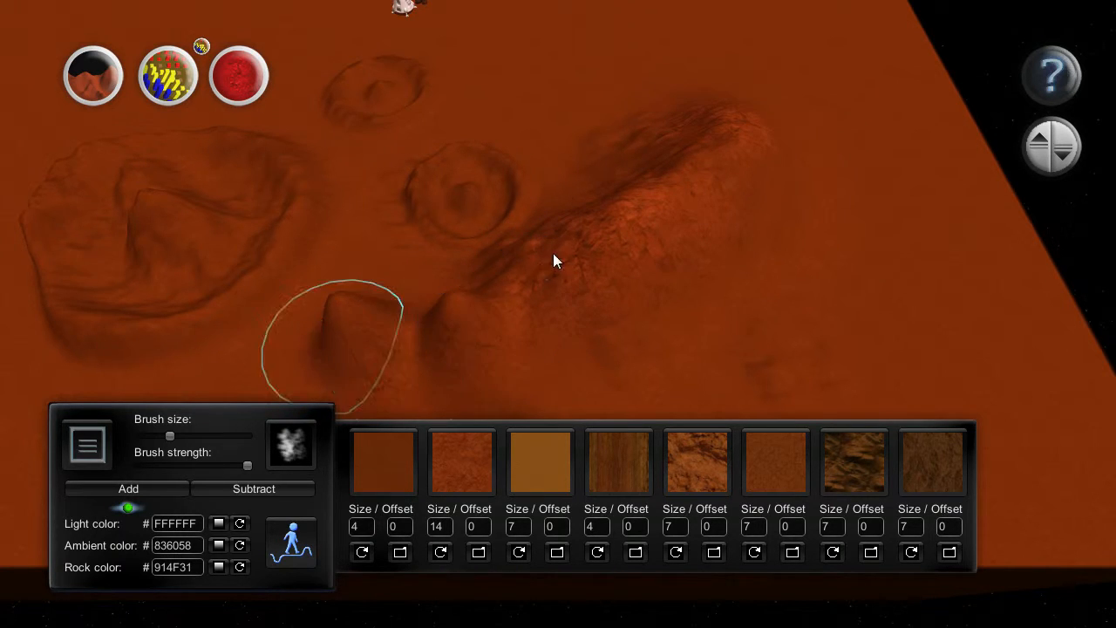
Replace the second texture slot's rough red rock with the patchy grey-white texture
click(475, 552)
drag(652, 445, 655, 526)
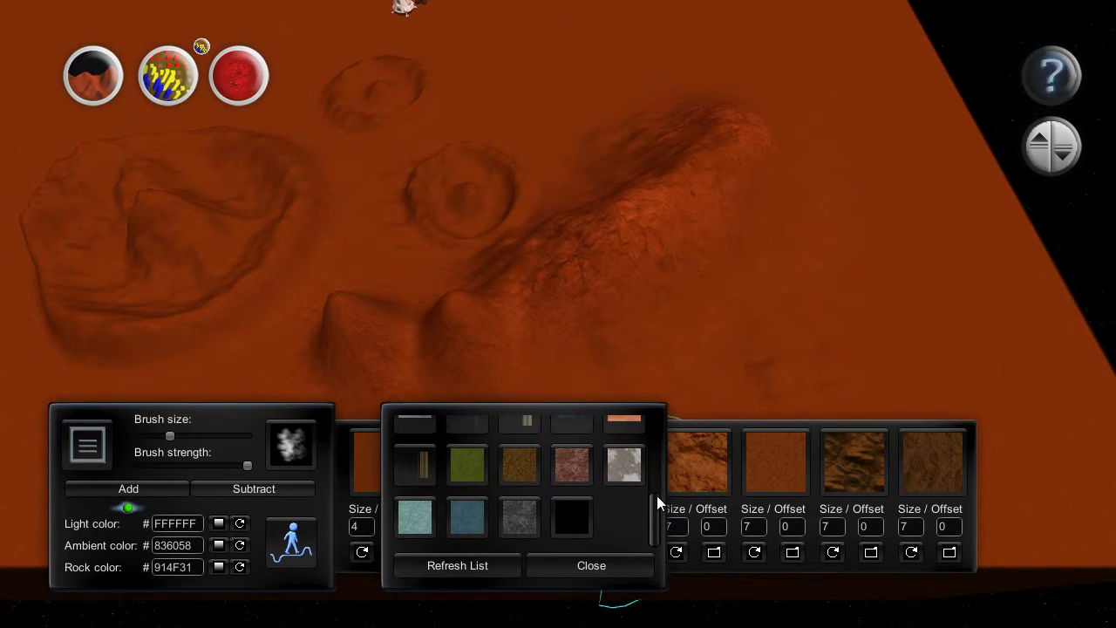
click(632, 467)
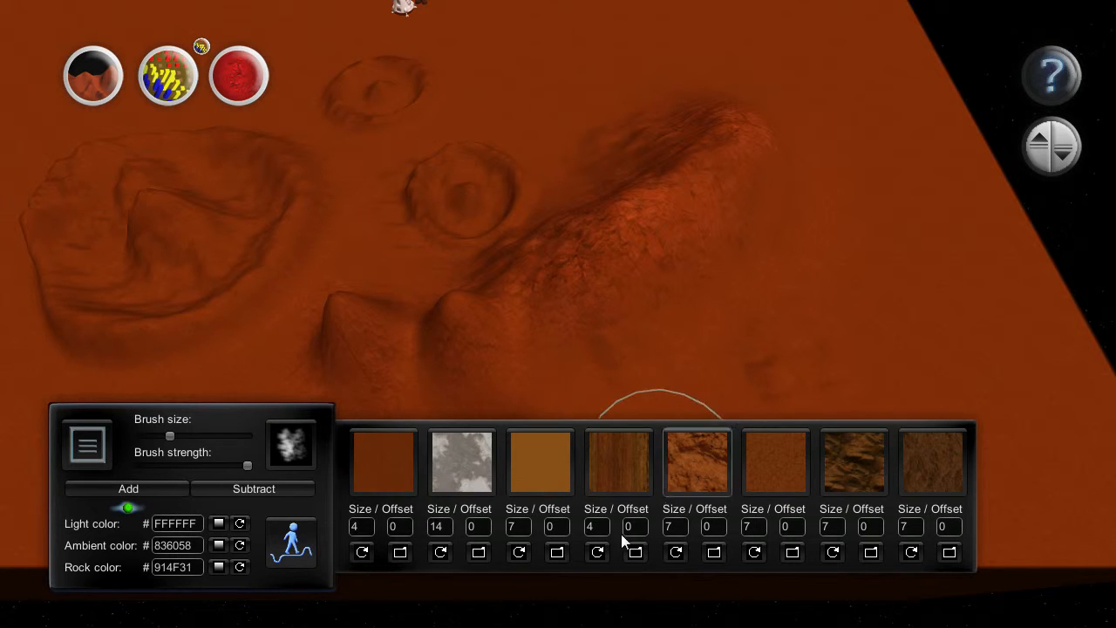
Replace the base ground texture in the first slot with green grass, refresh it and look over the terrain
click(399, 552)
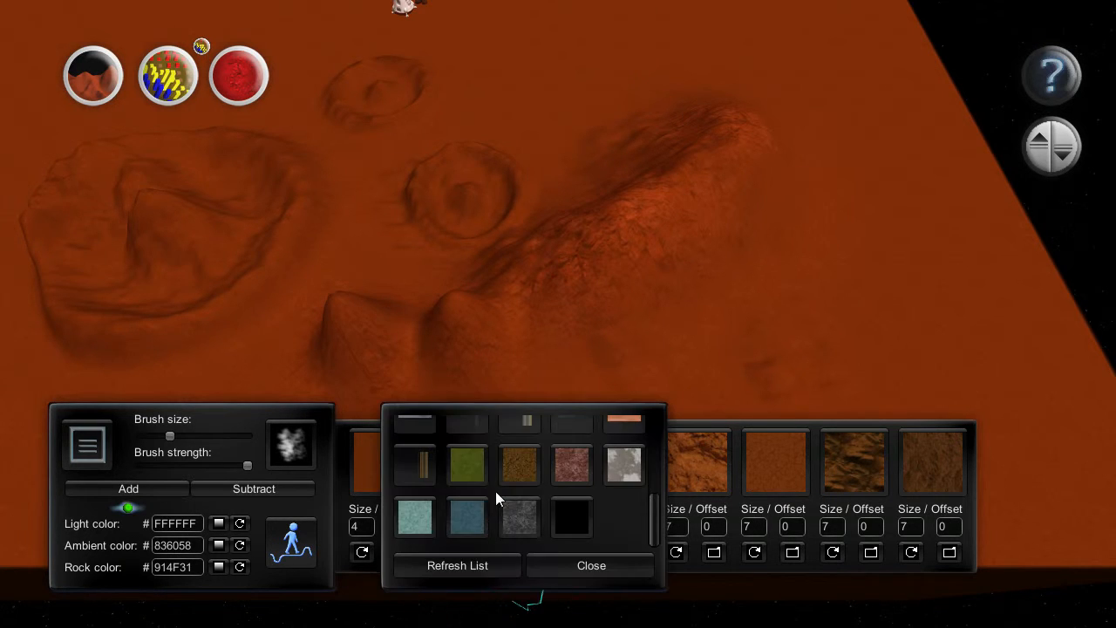
click(467, 471)
click(362, 552)
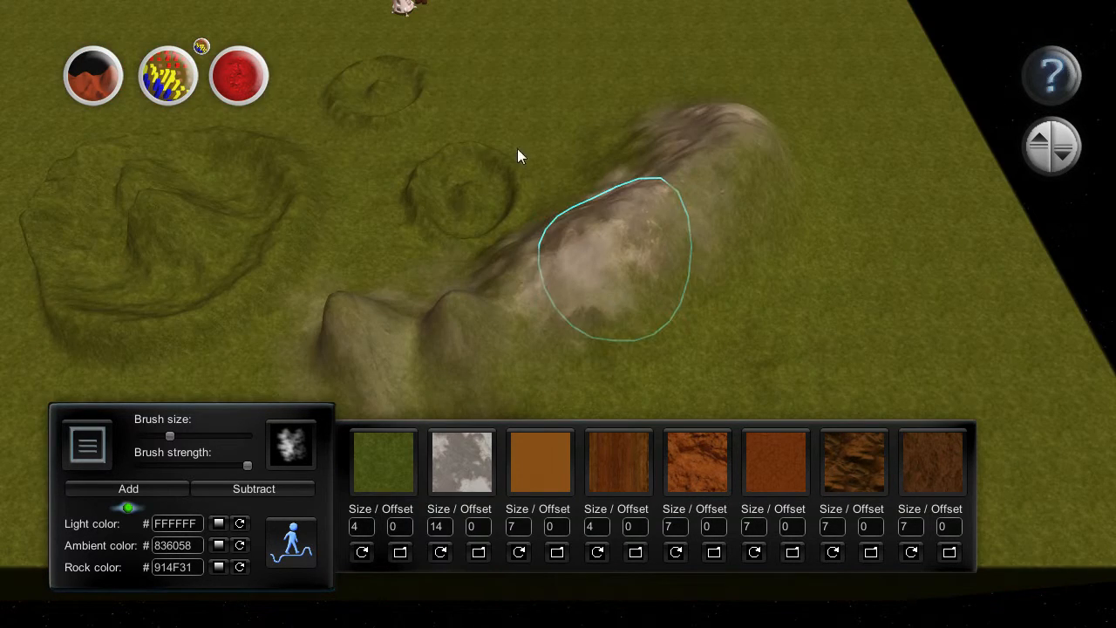
key(w)
key(a)
key(d)
key(s)
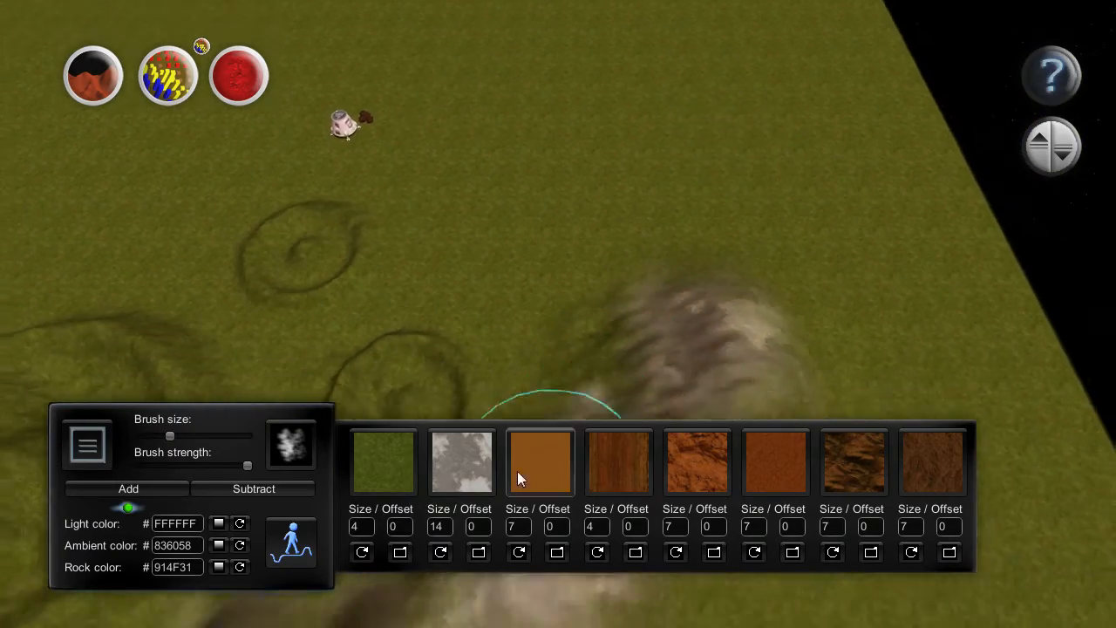
key(a)
Restore the plain reddish-brown texture in the first slot and refresh the base ground
click(405, 552)
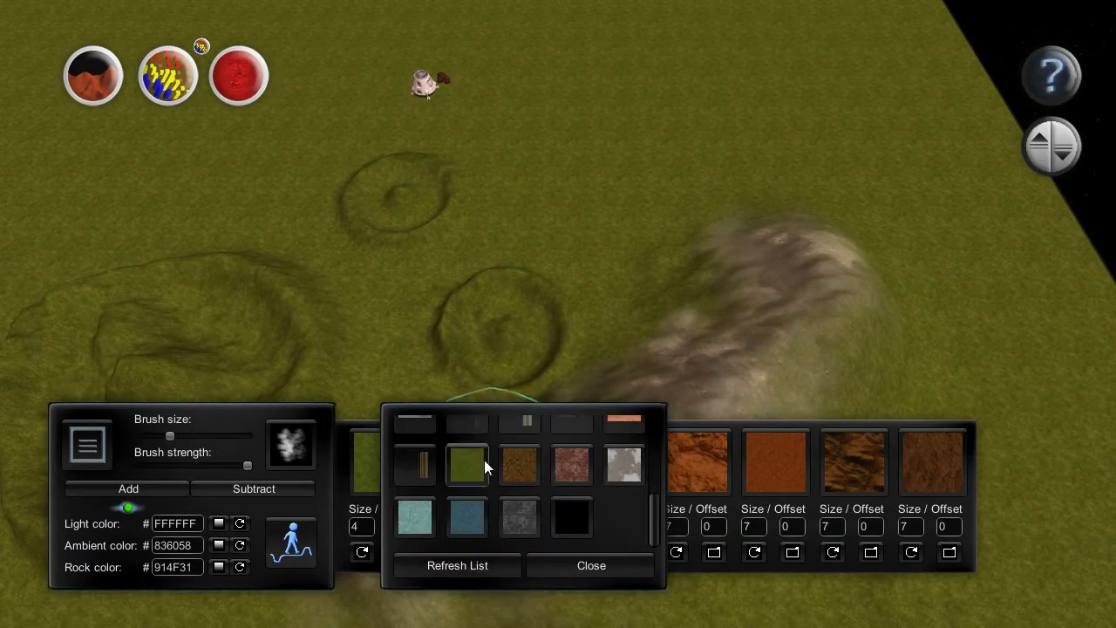
scroll(484, 459, up, 5)
click(468, 446)
scroll(451, 401, down, 2)
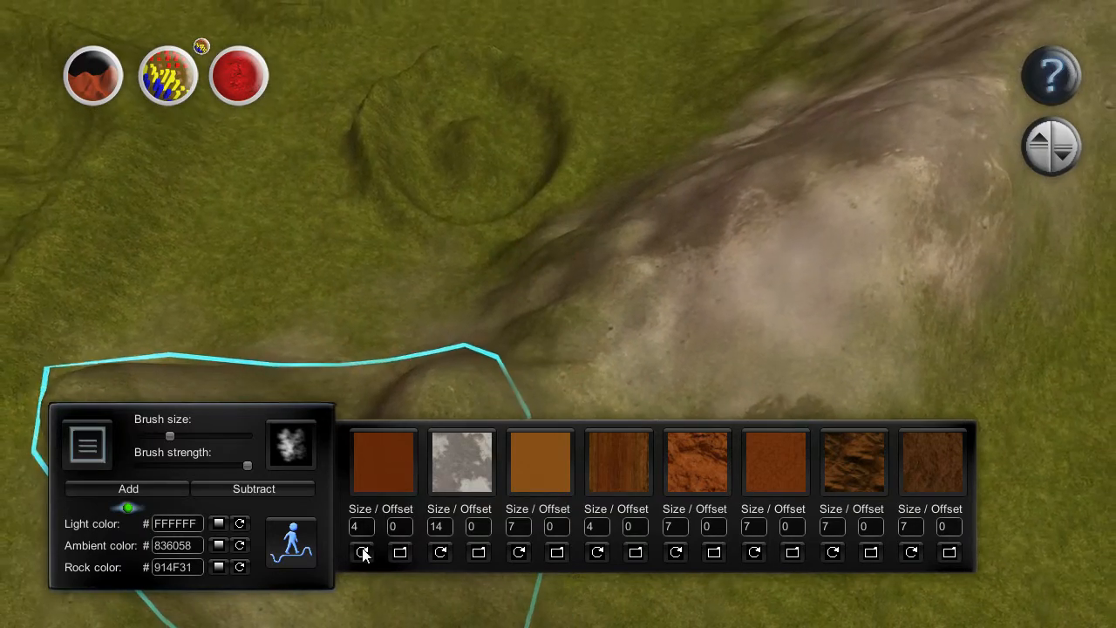
click(363, 552)
scroll(511, 282, down, 4)
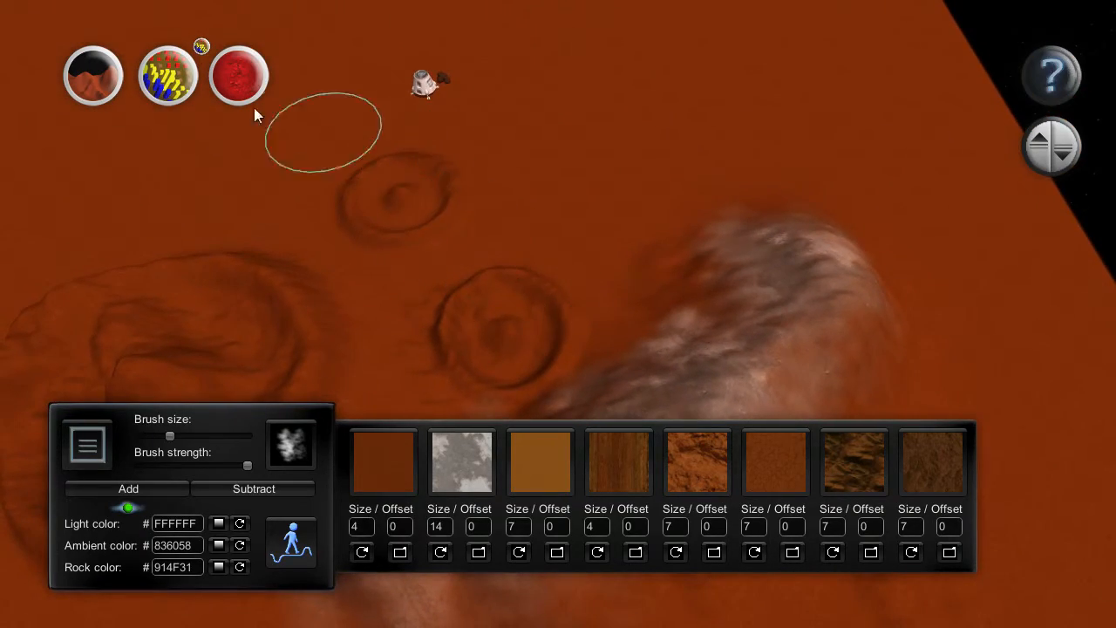
Place patches of the red mineral around the small craters and near the far end of the ridge
click(168, 75)
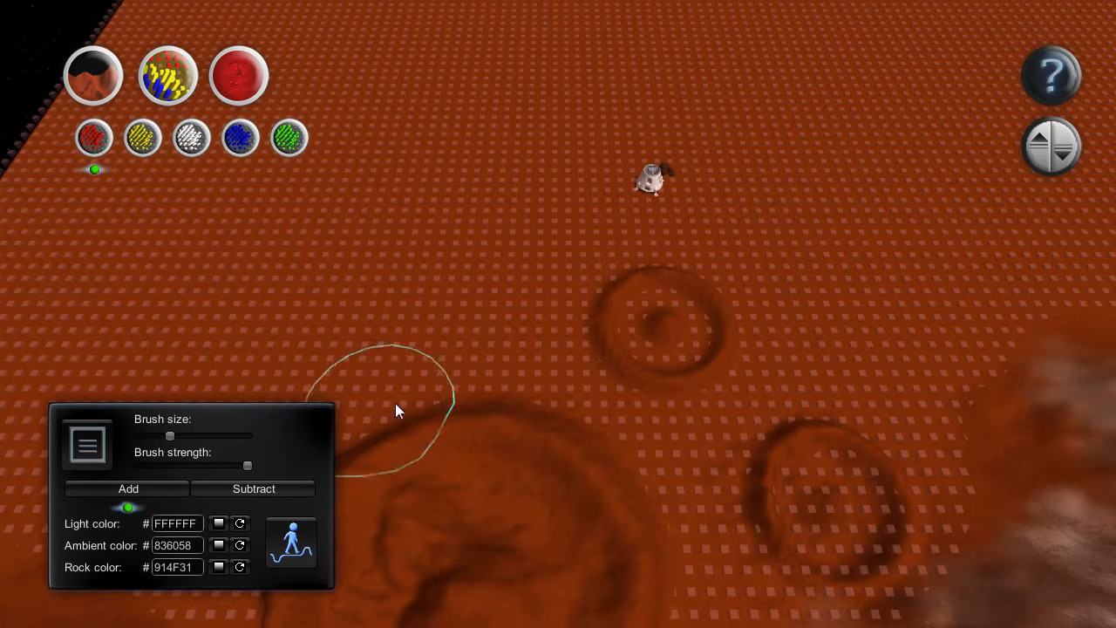
click(578, 386)
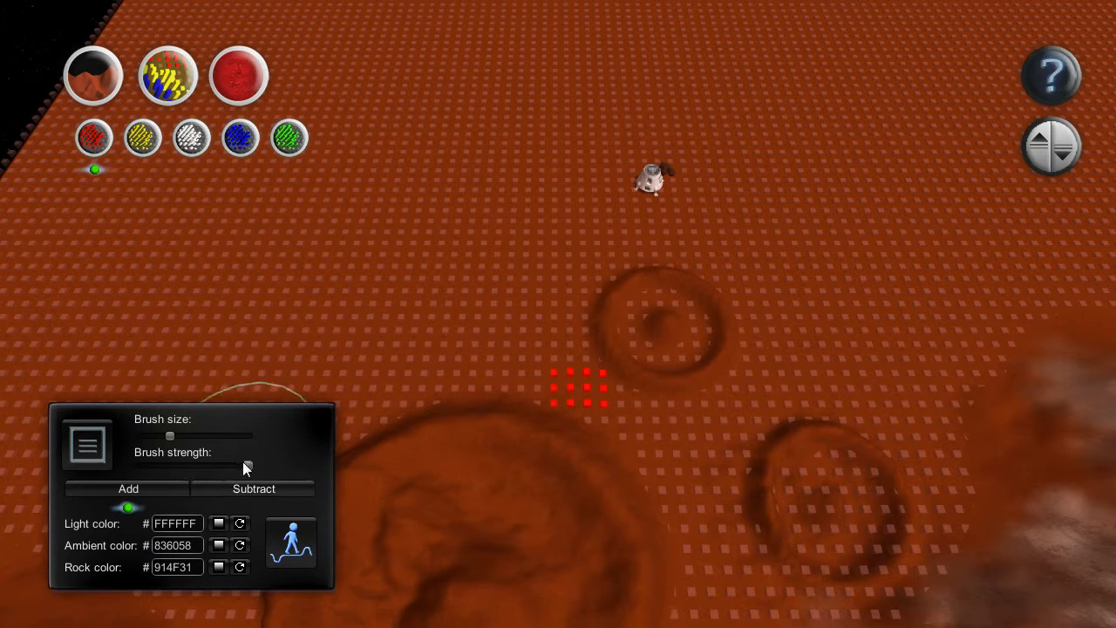
click(569, 408)
drag(571, 401, 572, 401)
mouse_move(786, 409)
mouse_down()
mouse_move(763, 378)
mouse_move(795, 398)
mouse_up()
drag(898, 430, 975, 472)
middle_drag(906, 380, 595, 327)
drag(504, 279, 573, 283)
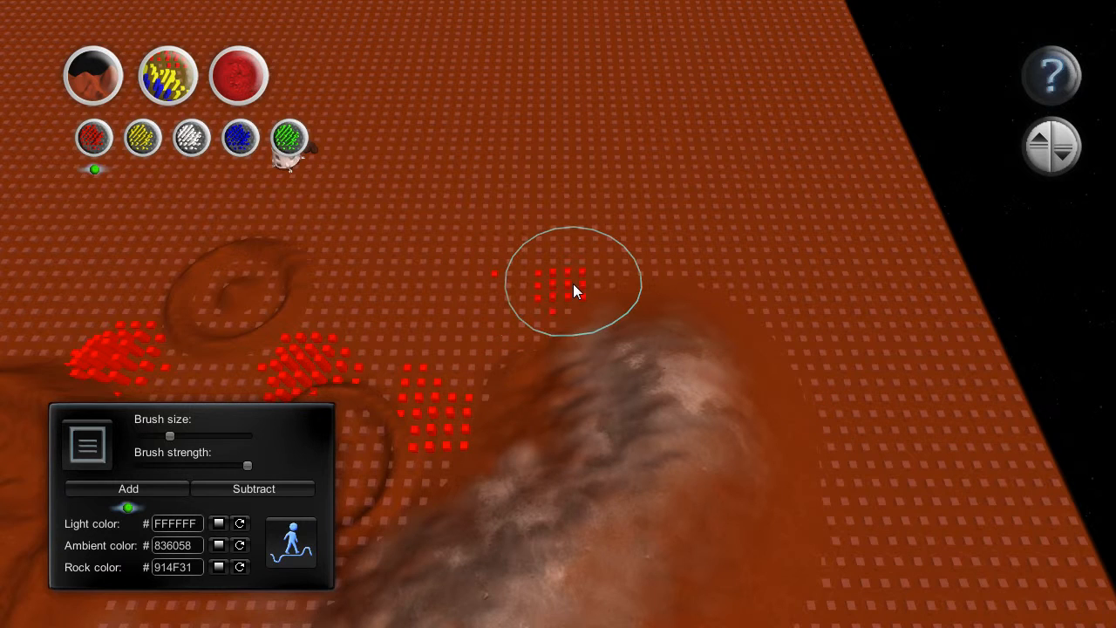
Place a band of the white mineral between the small craters and the ridge
click(192, 137)
mouse_move(503, 342)
mouse_down()
mouse_move(366, 292)
mouse_move(535, 359)
mouse_up()
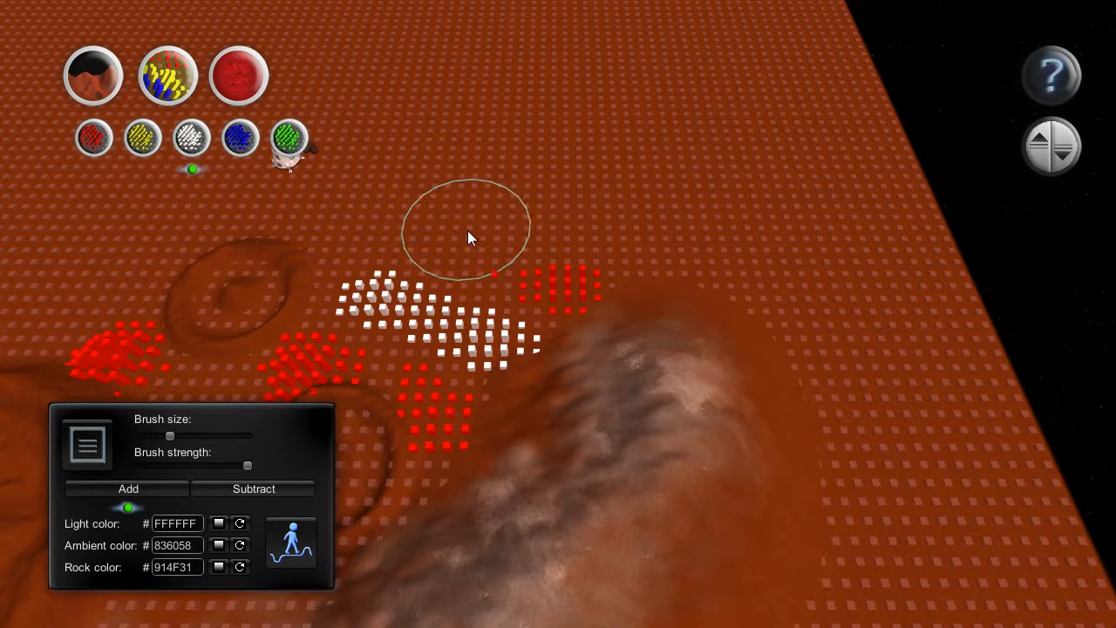
key(w)
key(a)
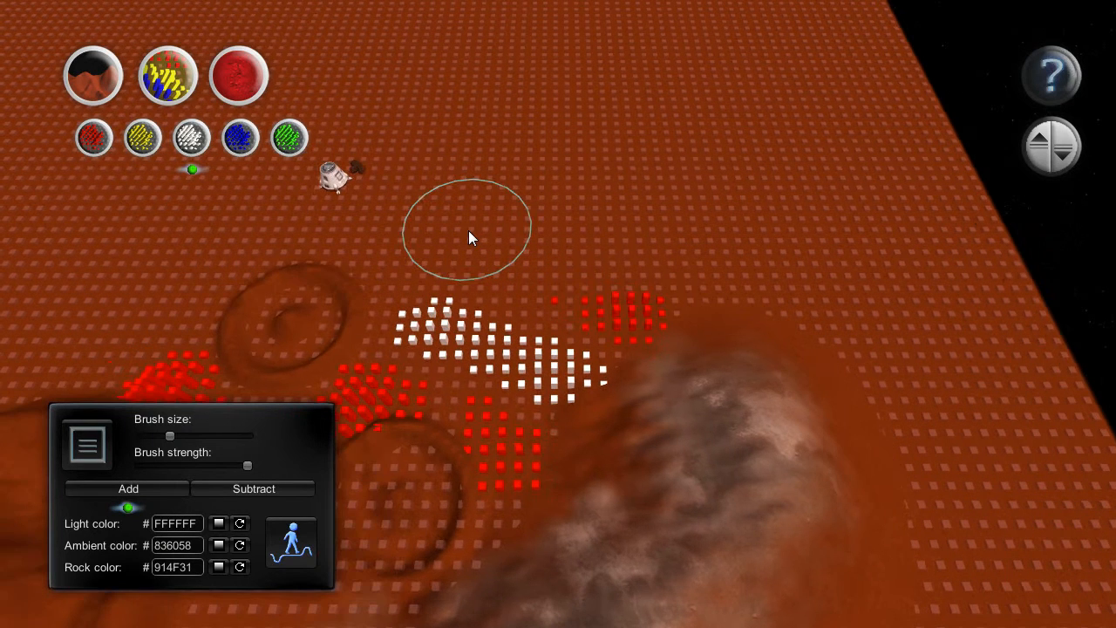
In the planet editor, give the planet a larger moon with a brown rock texture and a grey banded ring
click(106, 441)
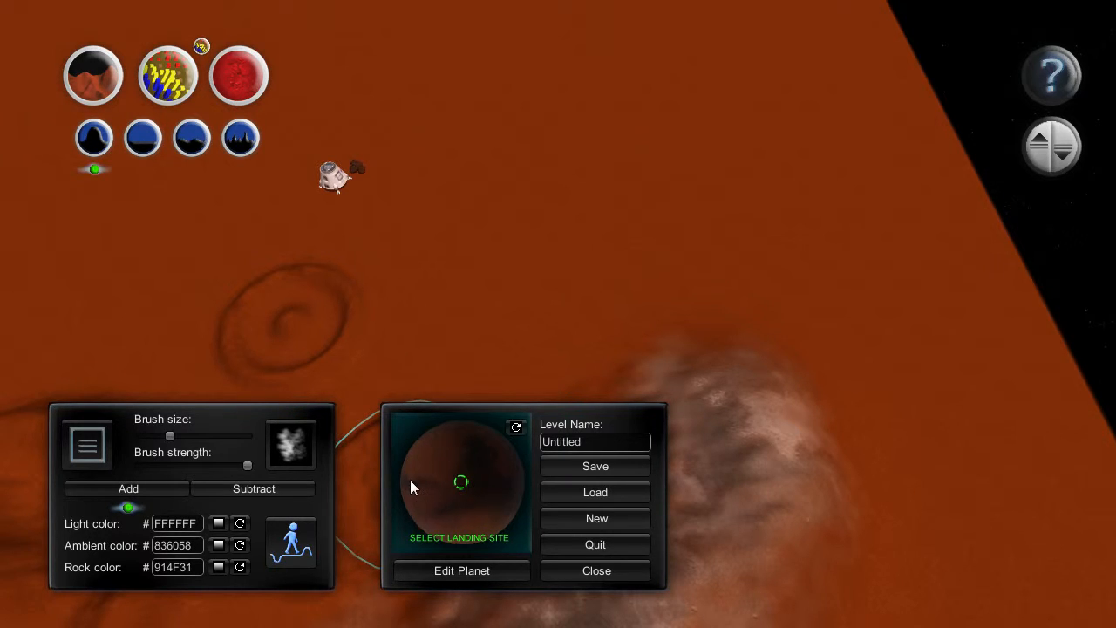
click(487, 563)
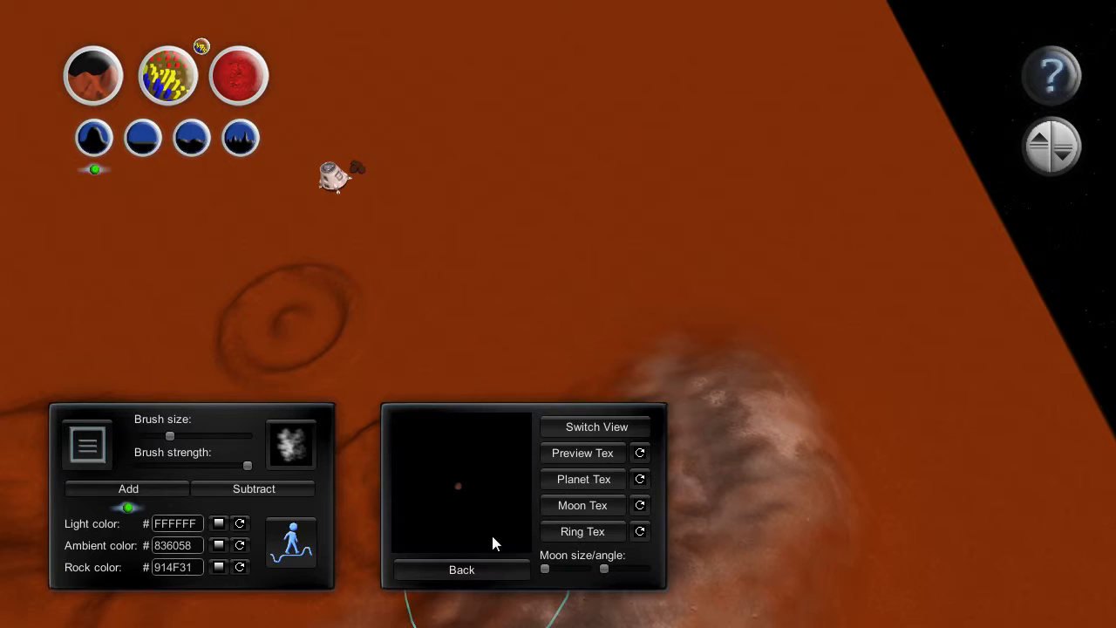
click(593, 505)
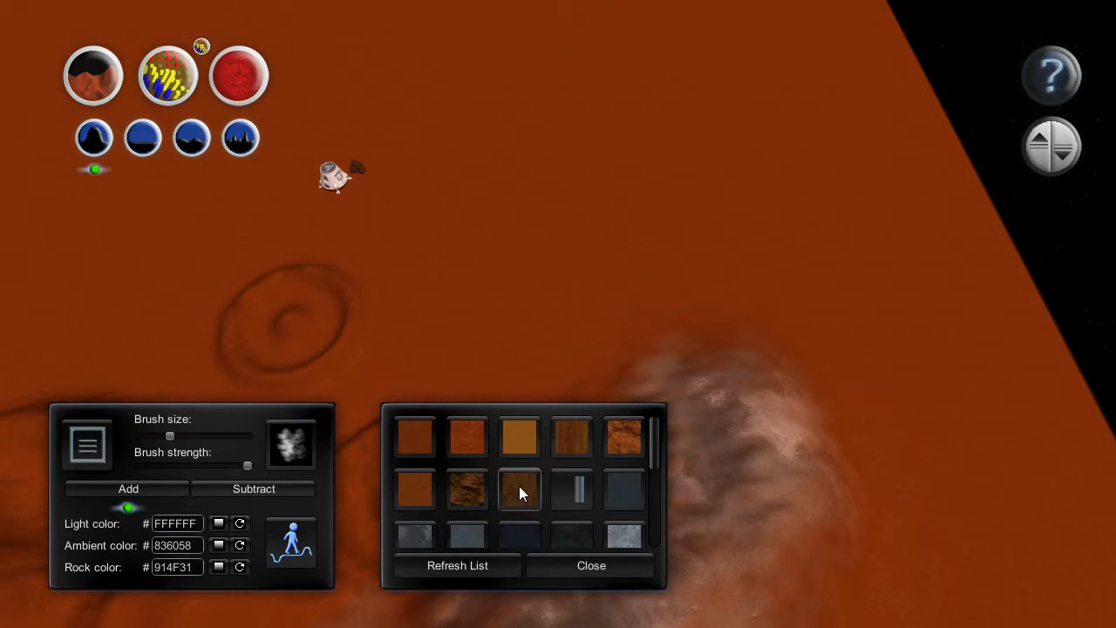
click(519, 485)
click(567, 533)
click(577, 489)
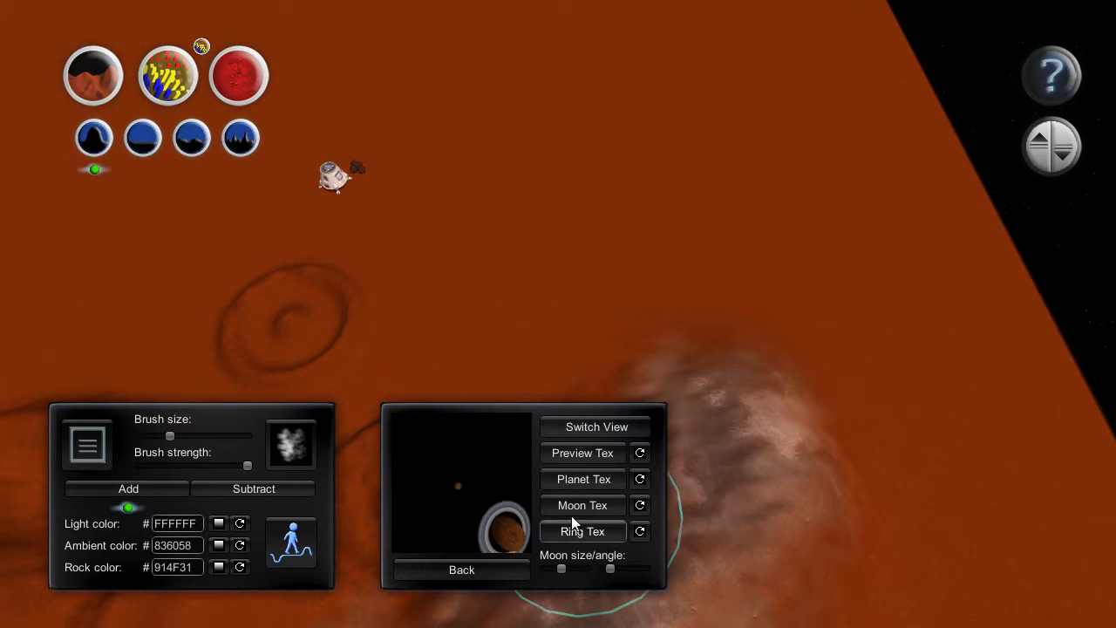
Change the moon's texture to the orange banded one, preview it from the other view and close the planet settings
click(572, 523)
scroll(535, 470, down, 5)
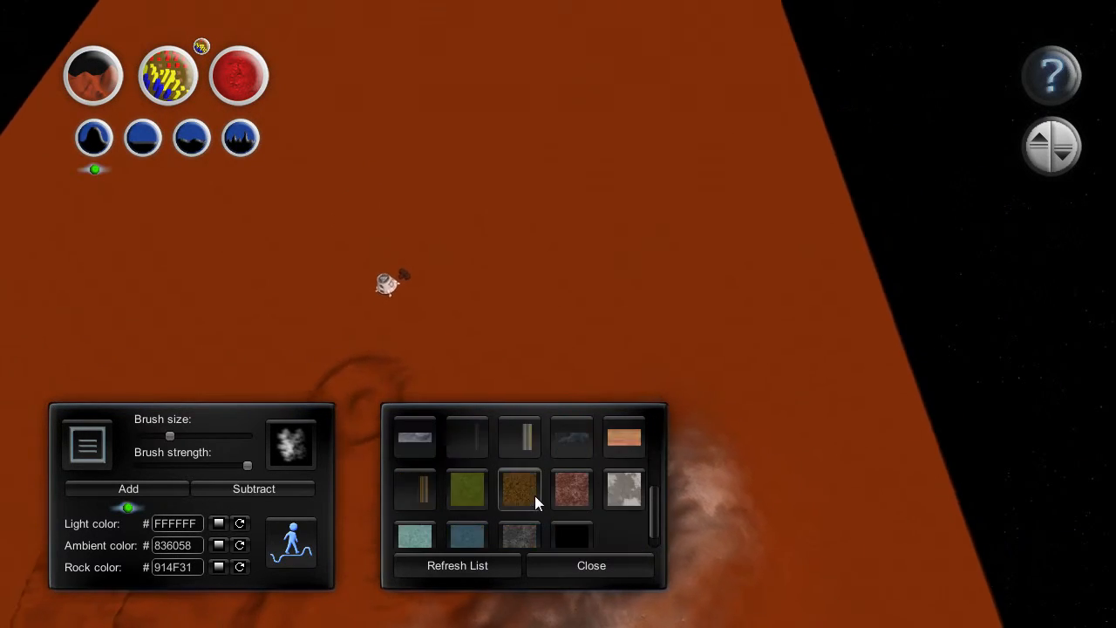
click(623, 436)
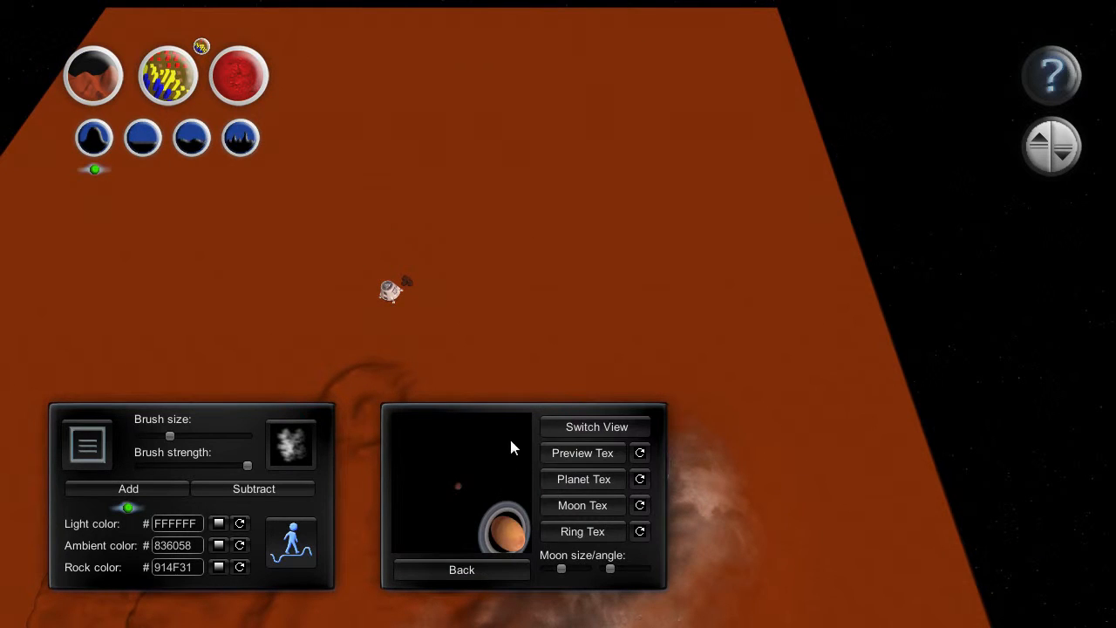
click(572, 428)
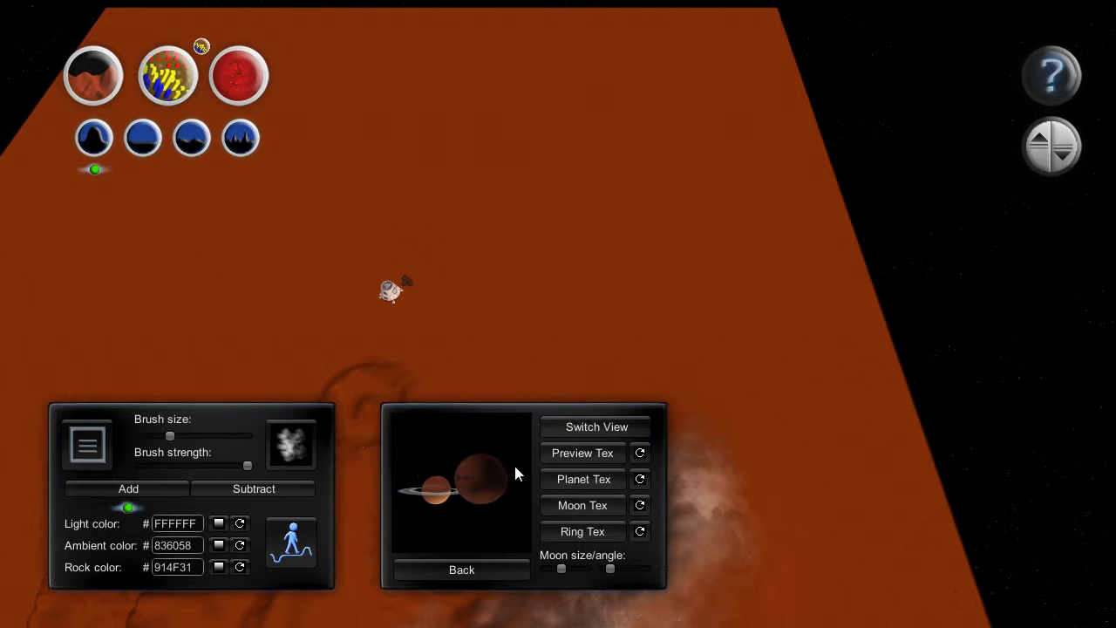
click(478, 571)
click(574, 570)
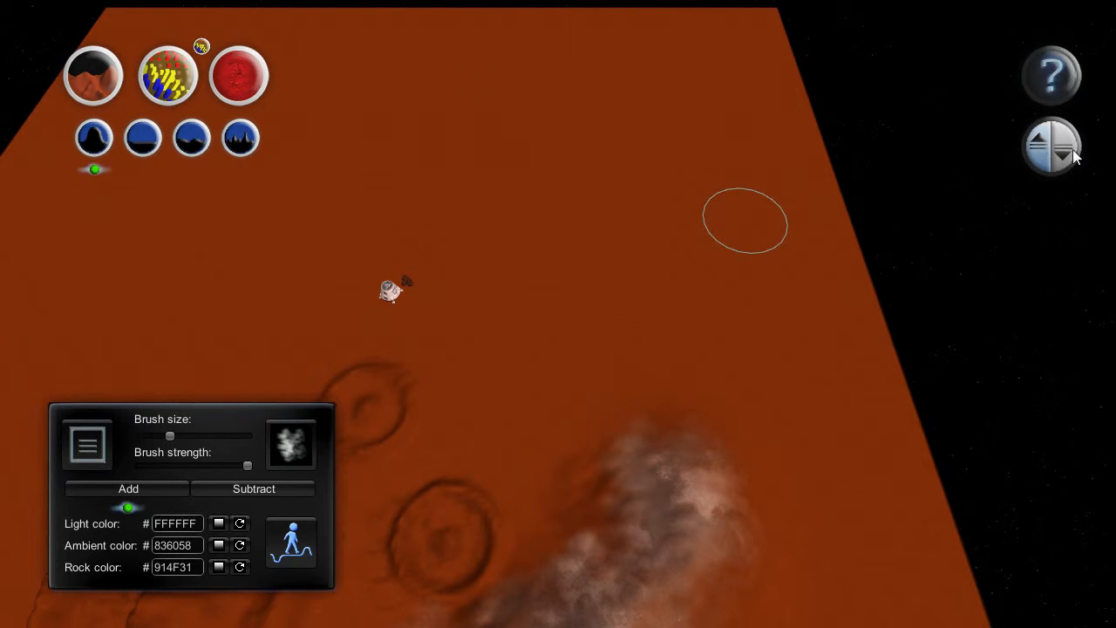
key(a)
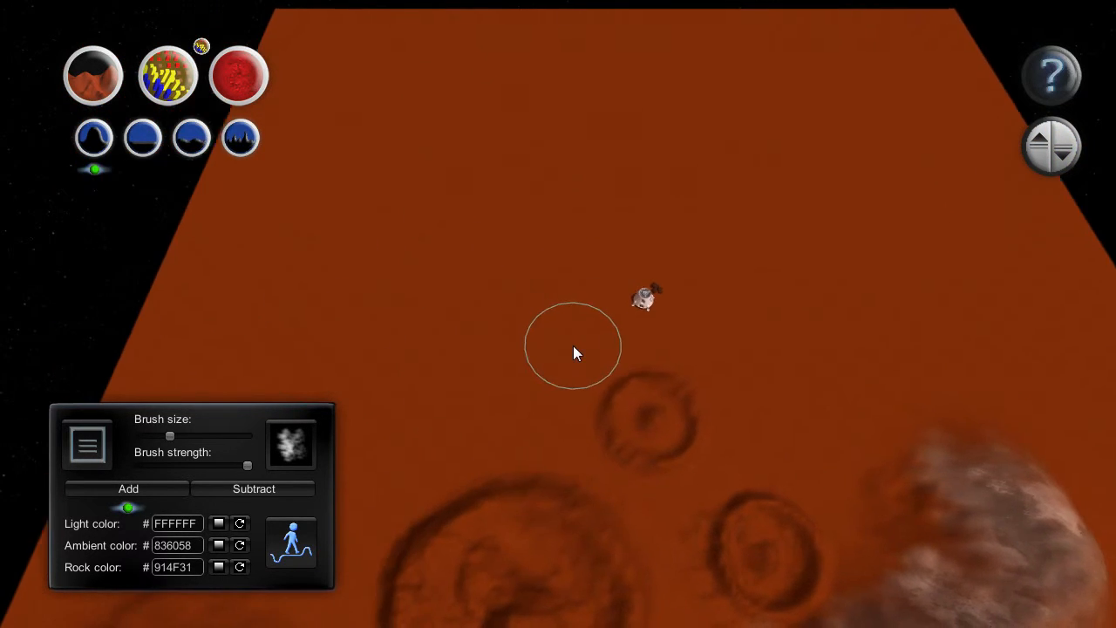
scroll(573, 345, up, 2)
key(d)
key(w)
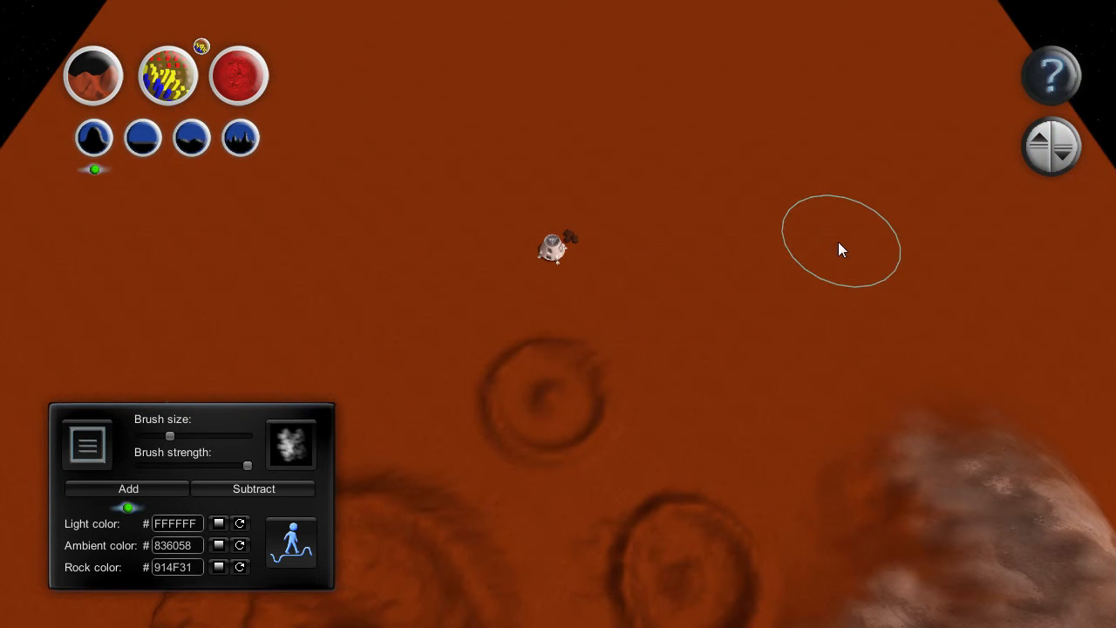
Browse the help topics on guidelines, terrain, minerals, textures, exporting maps, editing planets and Steam Workshop, and close the help
click(1053, 77)
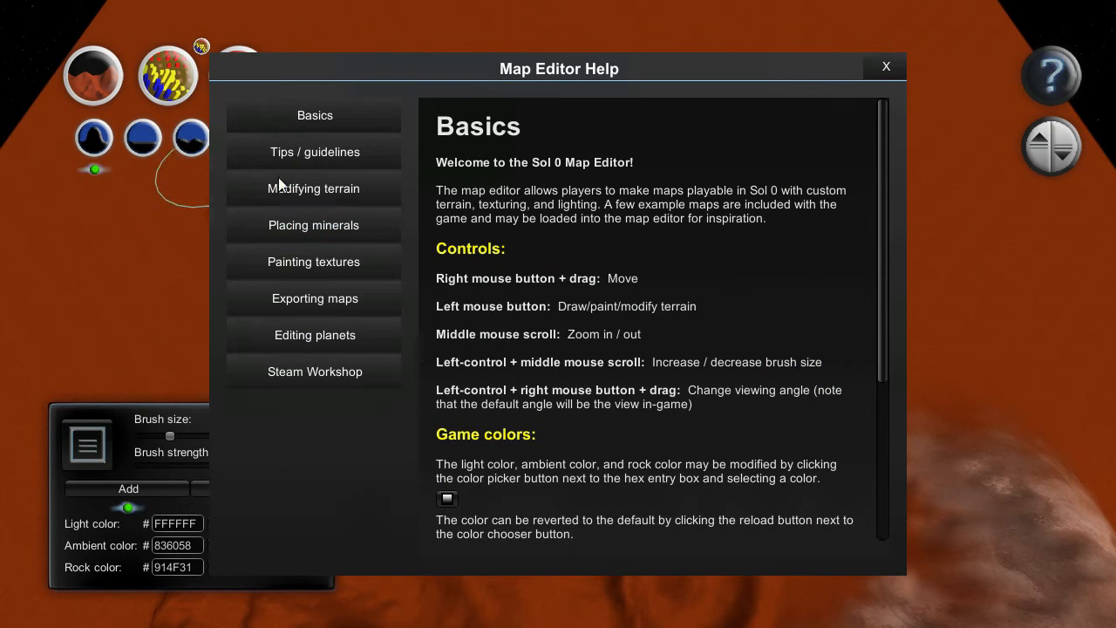
click(349, 158)
click(342, 225)
click(351, 259)
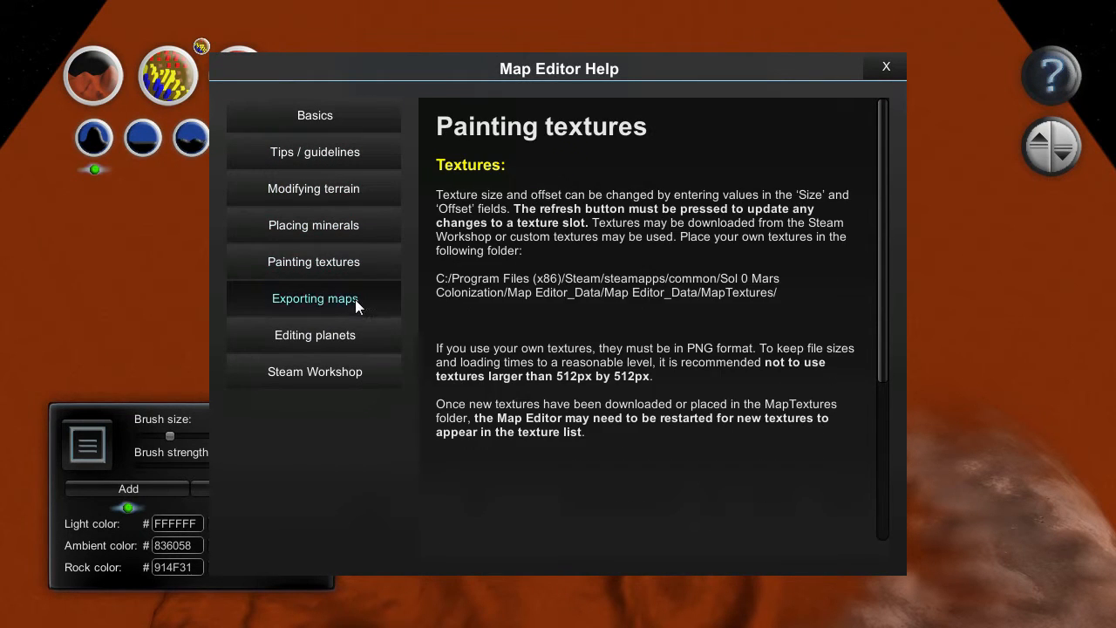
click(354, 299)
click(353, 338)
click(350, 374)
click(342, 302)
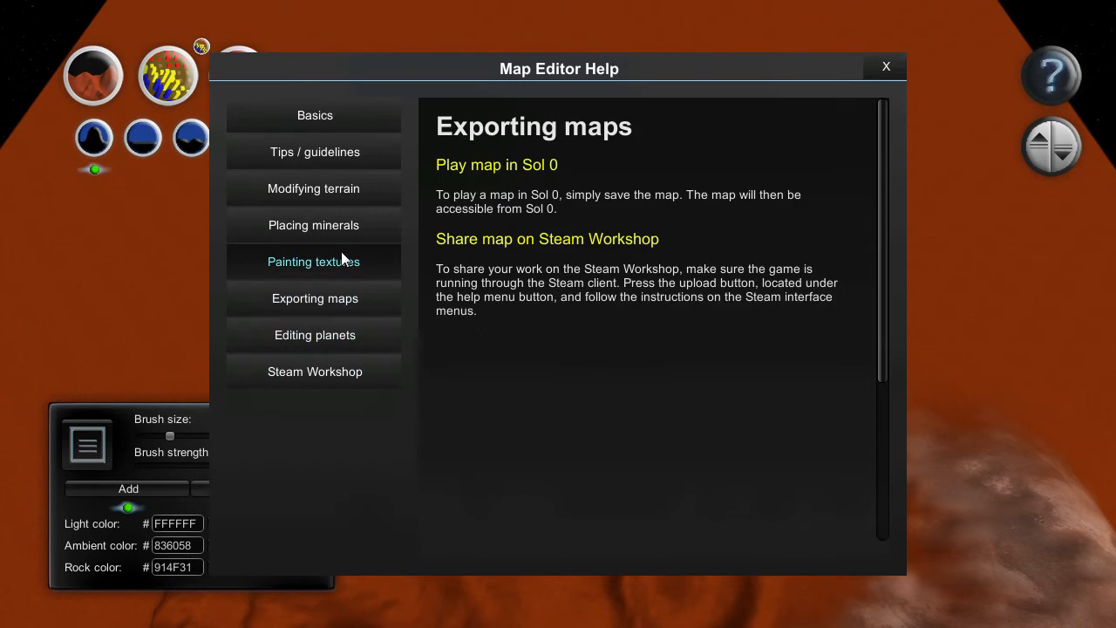
click(342, 258)
click(353, 189)
click(359, 152)
click(363, 118)
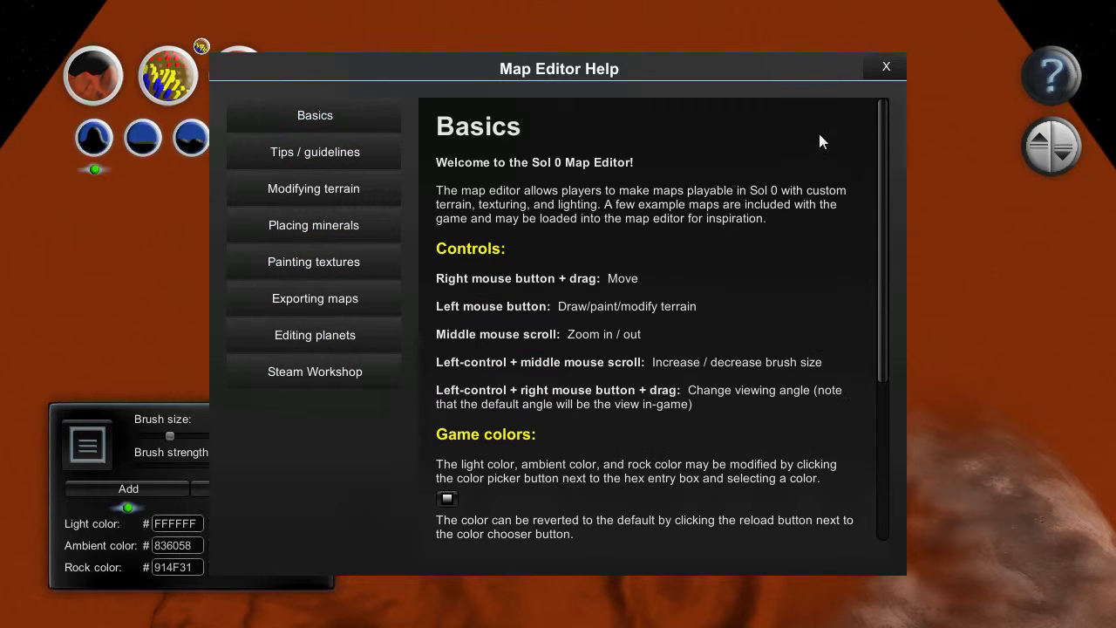
click(886, 67)
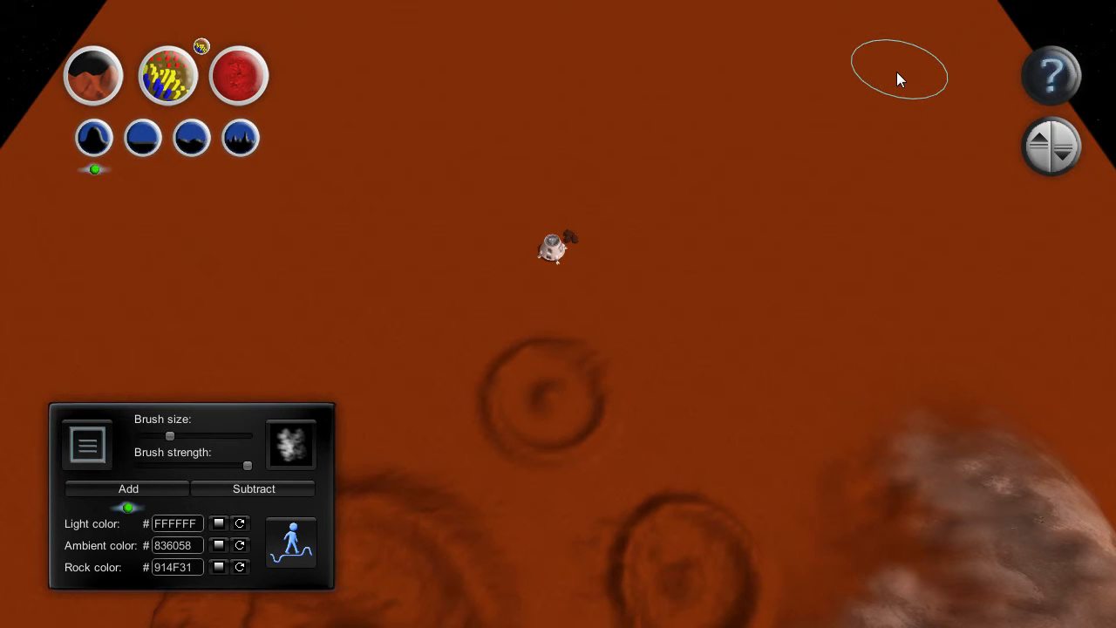